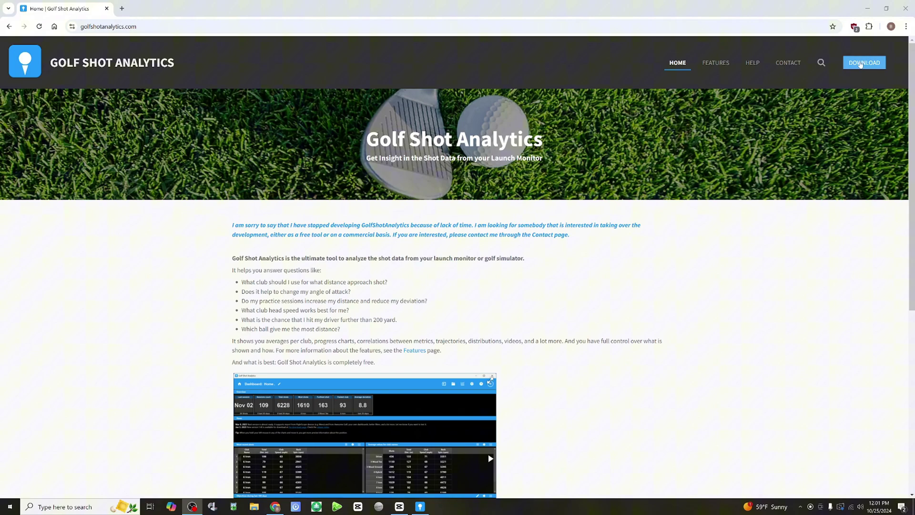
Download the Golf Shot Analytics version 2.22 Windows installer from the site's download page
left_click(861, 64)
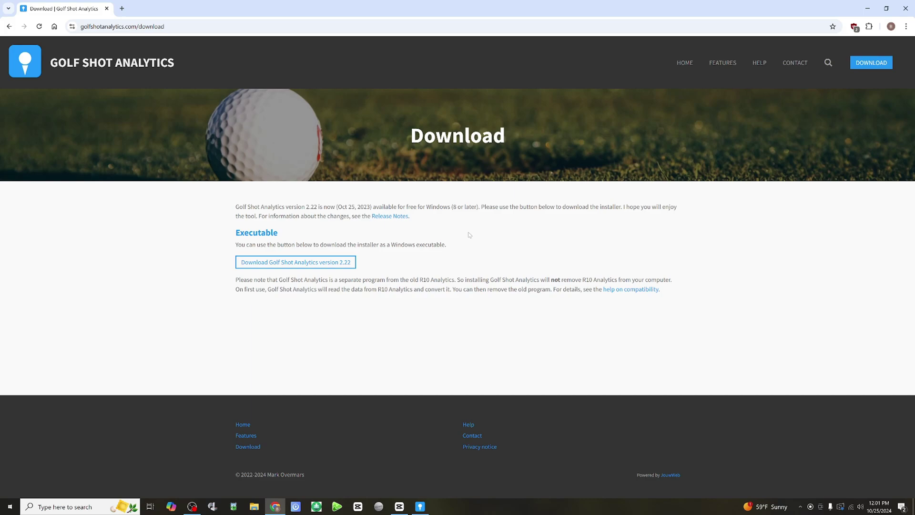
left_click(342, 269)
left_click(278, 264)
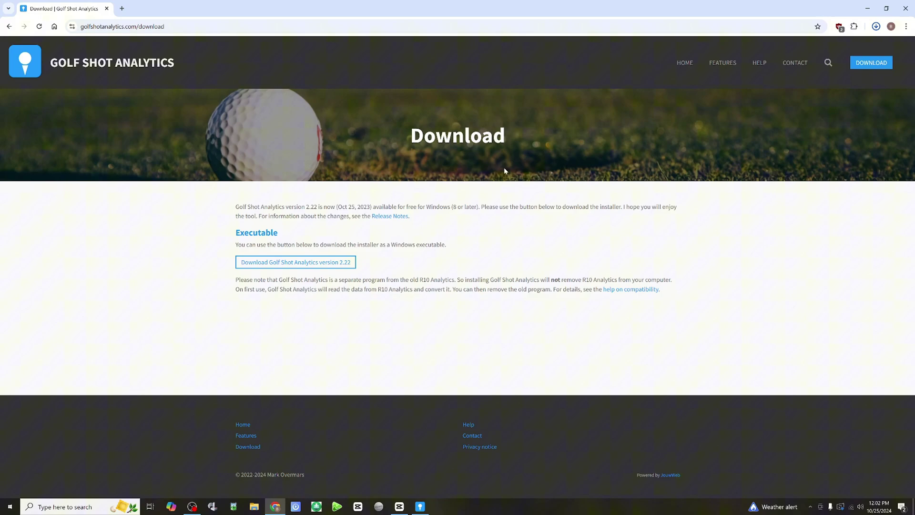
mouse_move(816, 56)
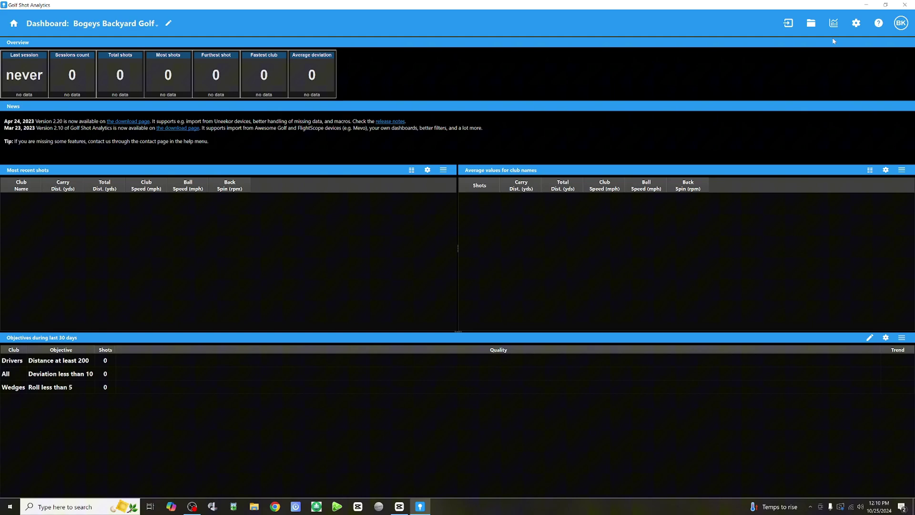
Import the GSPro export CSV from the Golf Analytics Videos > GSPro Data folder
left_click(811, 25)
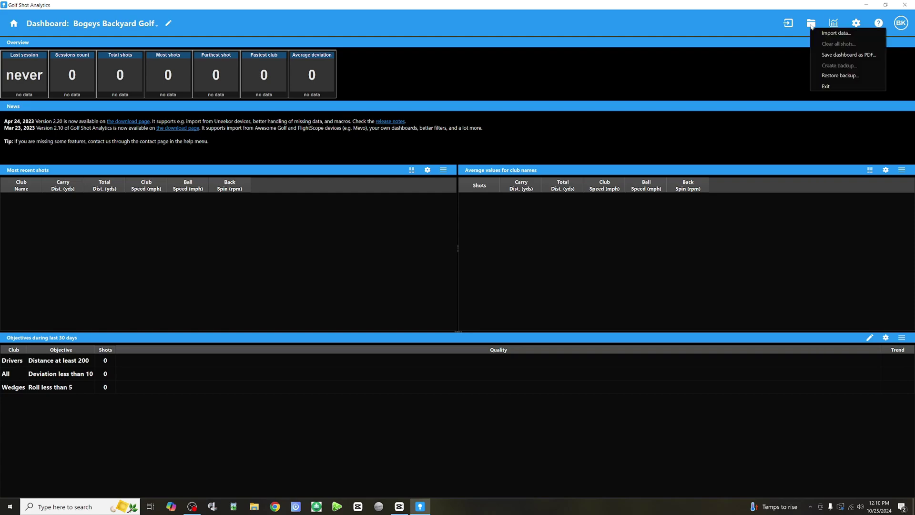
left_click(836, 33)
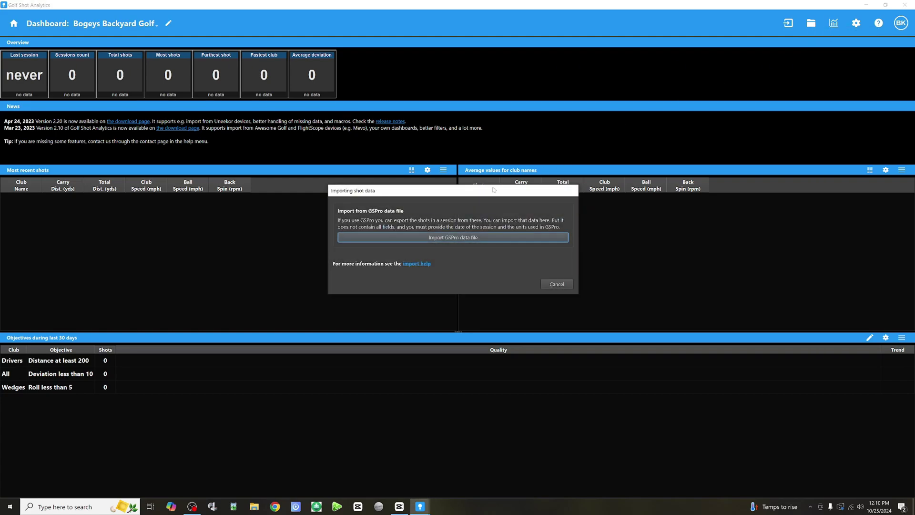
left_click(487, 239)
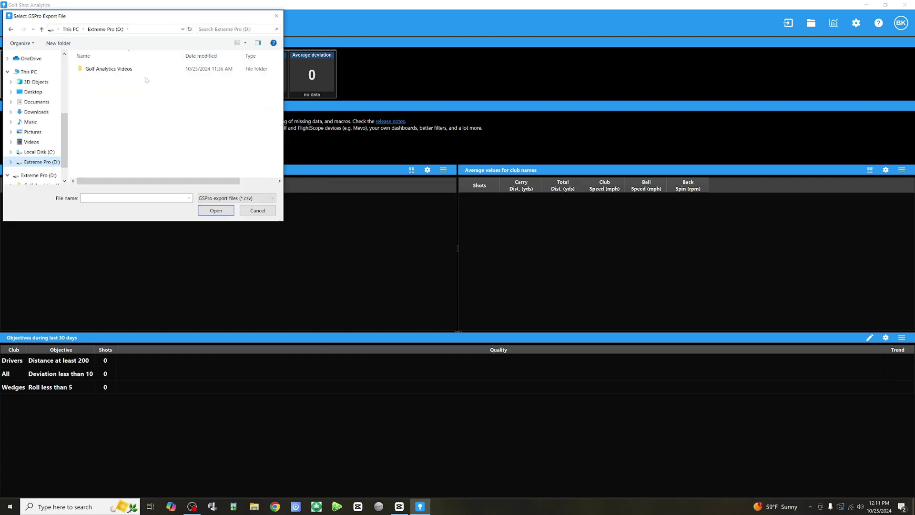
double_click(122, 70)
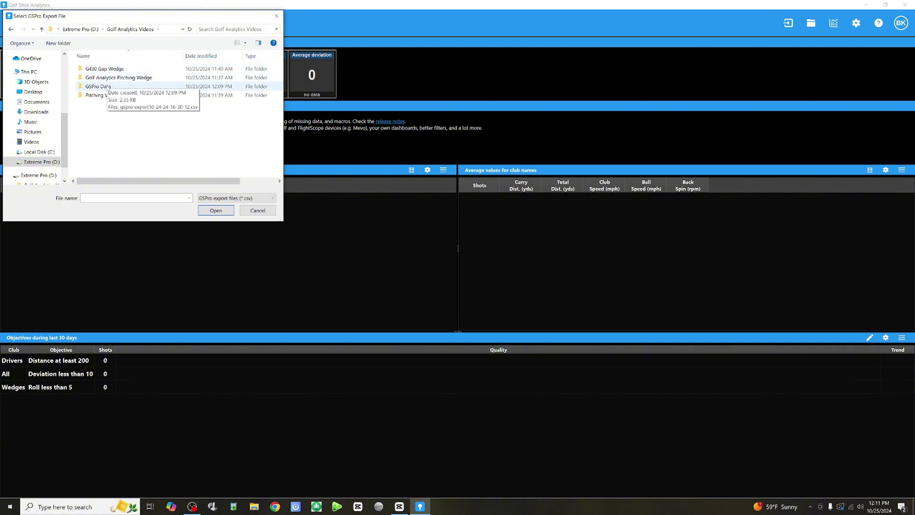
double_click(107, 86)
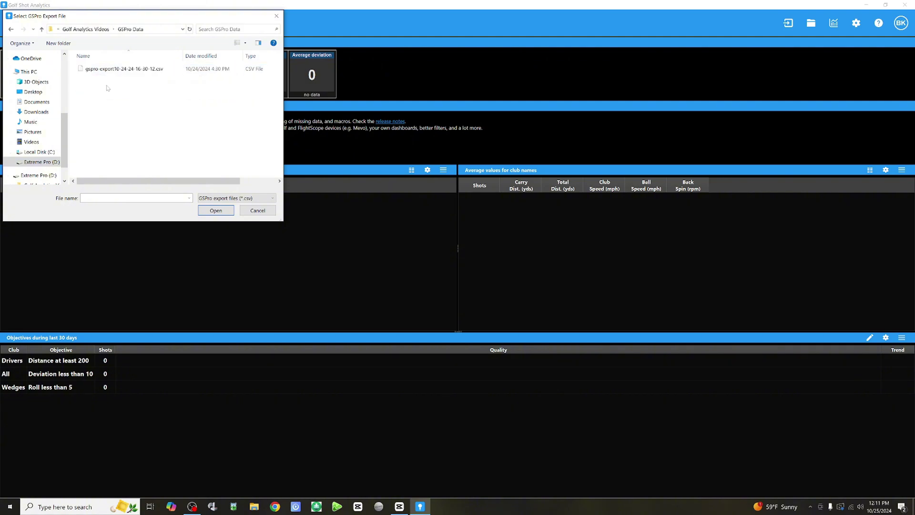
double_click(142, 71)
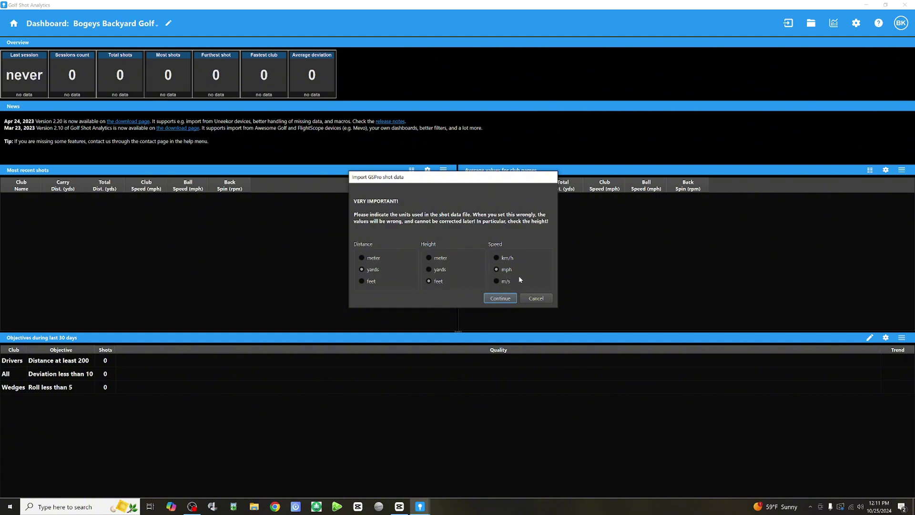
Accept yards, feet and mph, name the session 'Ping G430 Gap Wedge', leave rating unset, and import
left_click(506, 297)
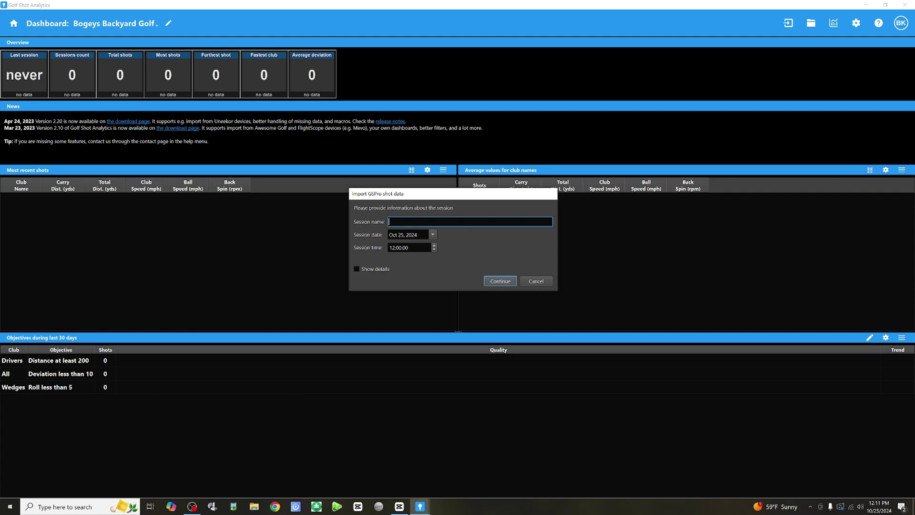
type("Ping G430 Gap Wedge")
left_click(357, 270)
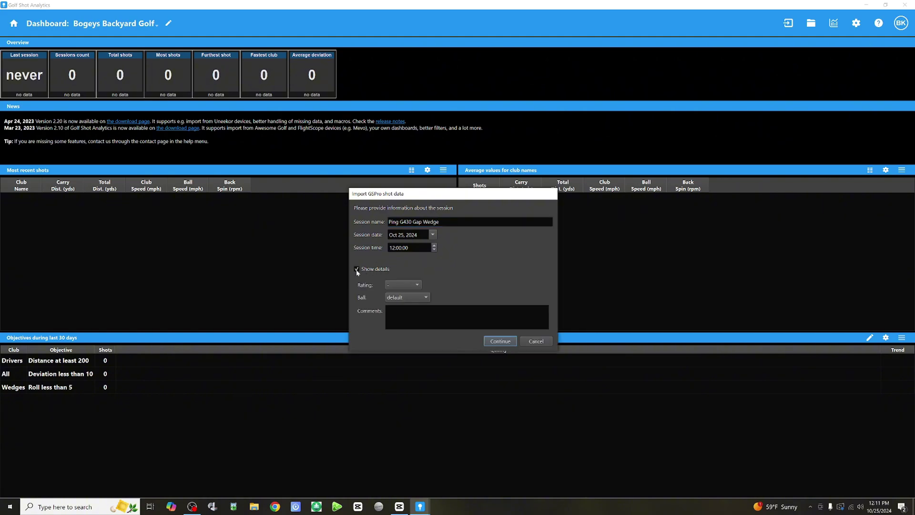
left_click(418, 285)
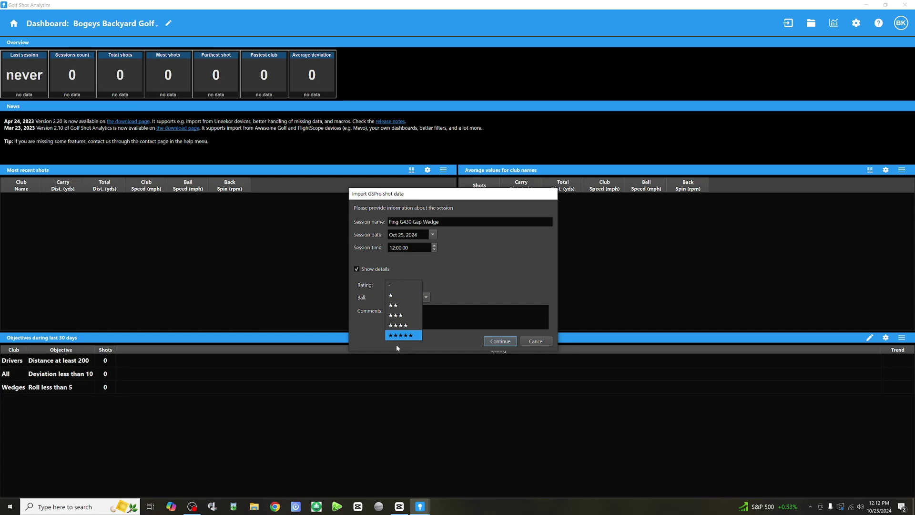
left_click(438, 275)
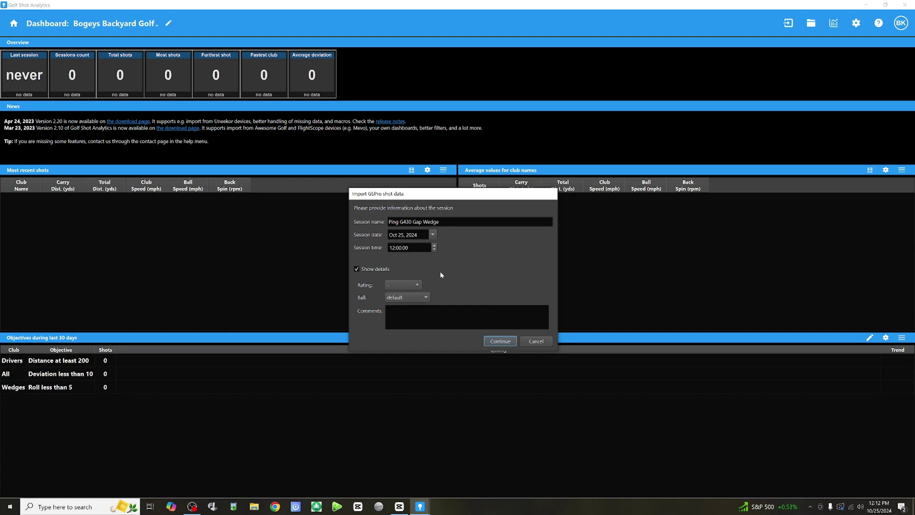
left_click(359, 270)
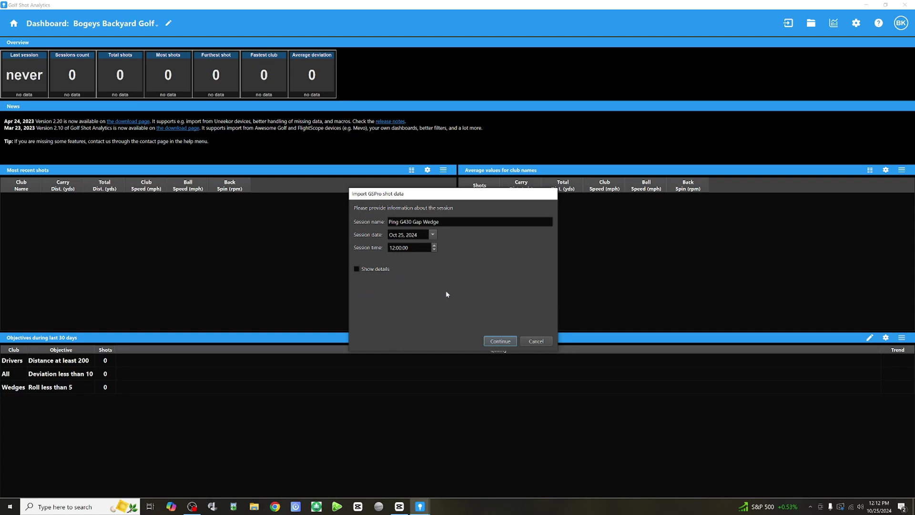
left_click(503, 342)
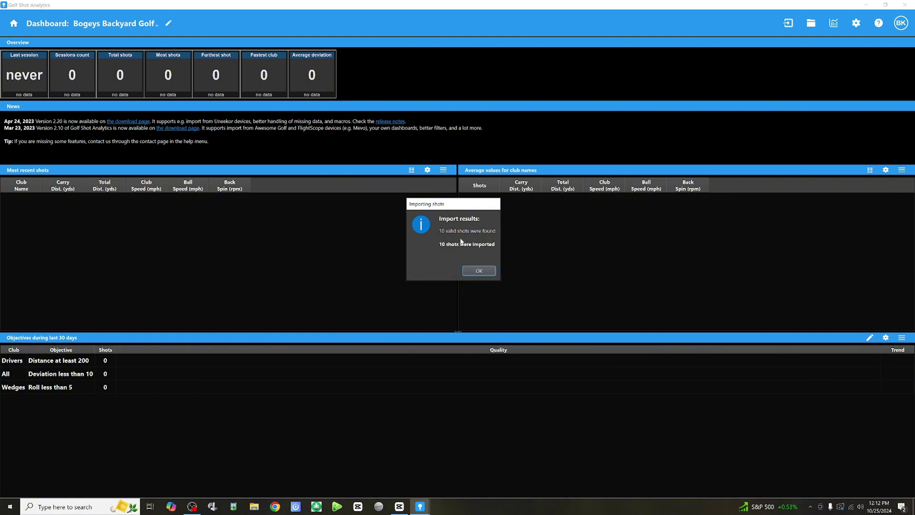
Dismiss the import results summary and select the first shot in Most recent shots
left_click(479, 271)
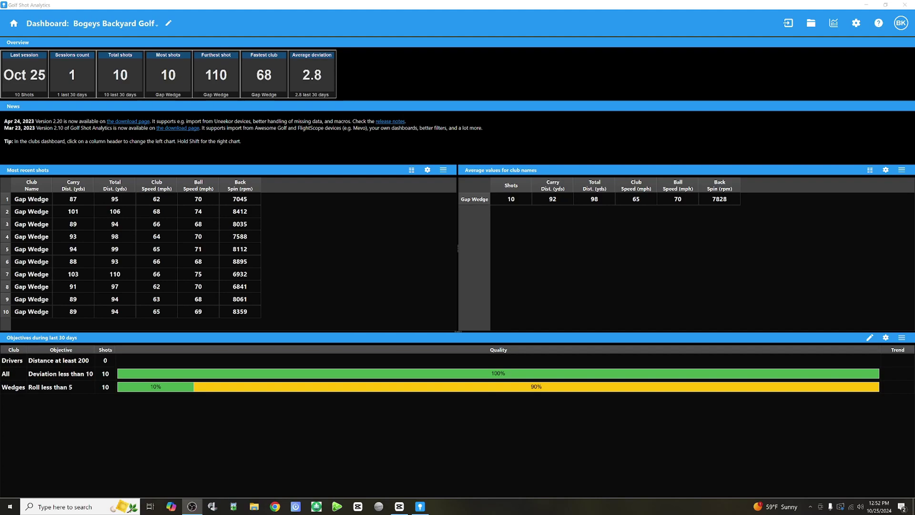
left_click(165, 201)
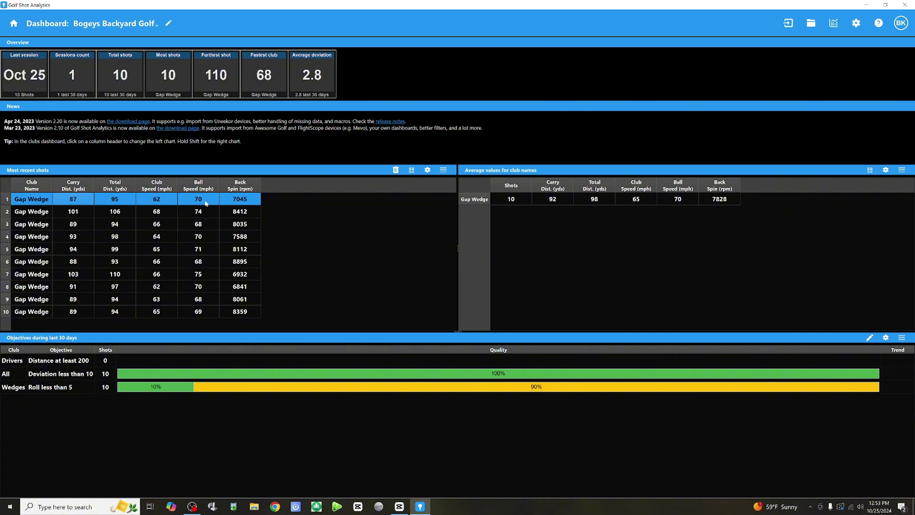
Review the first shot's full metrics window, then close it
right_click(166, 201)
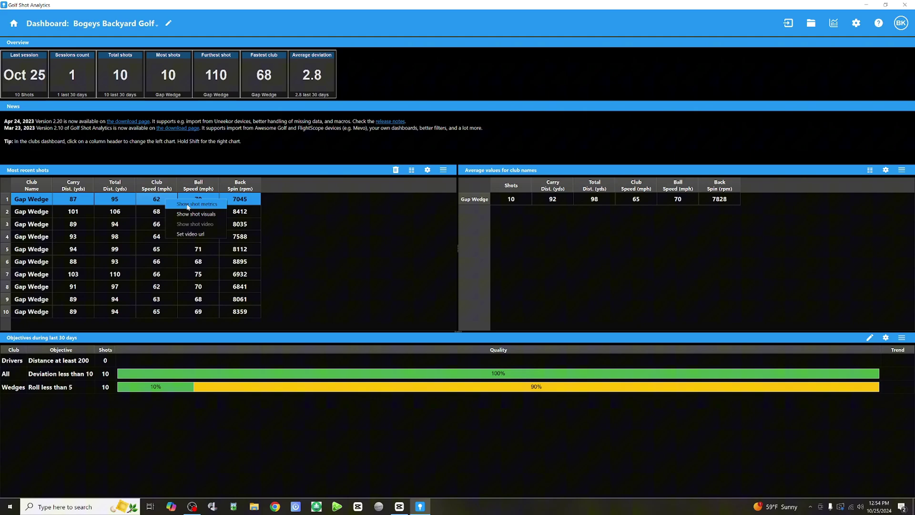
left_click(188, 207)
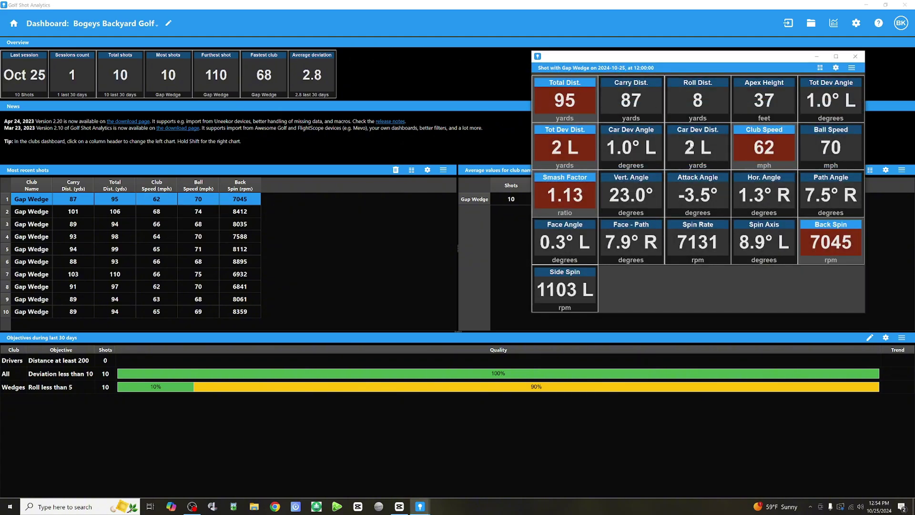
left_click(855, 58)
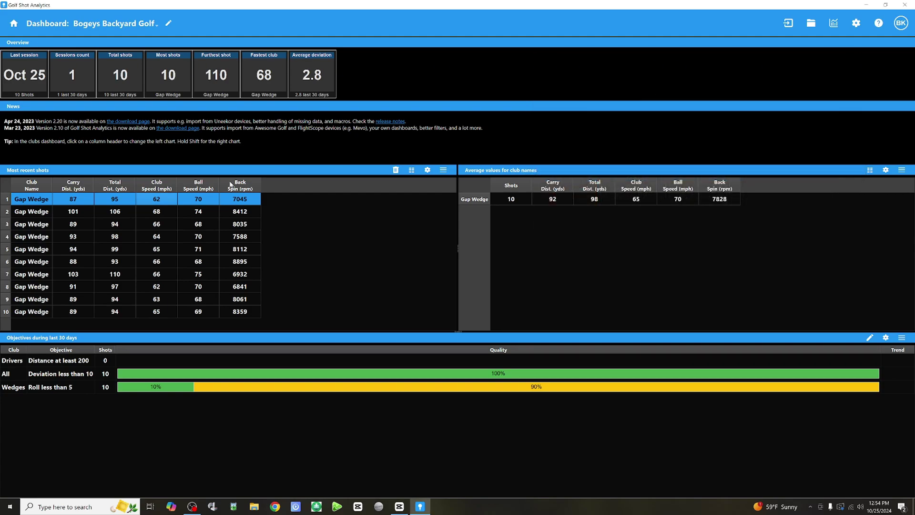
Show the first shot's trajectory and impact visuals and move them clear of the shots table
right_click(226, 199)
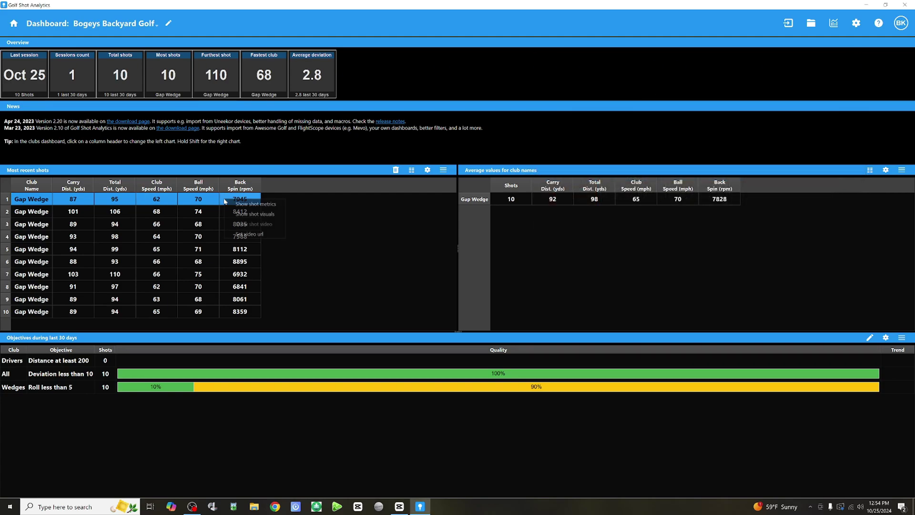
left_click(247, 216)
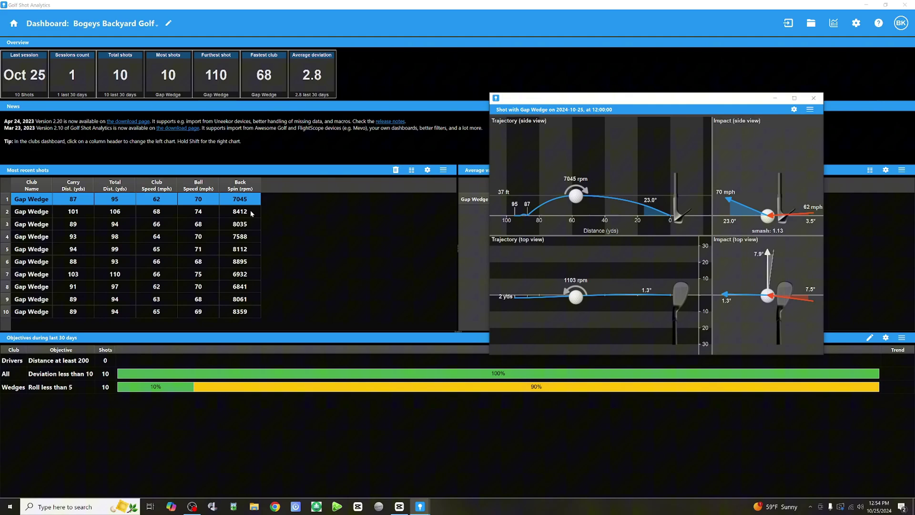
left_click_drag(633, 104, 477, 93)
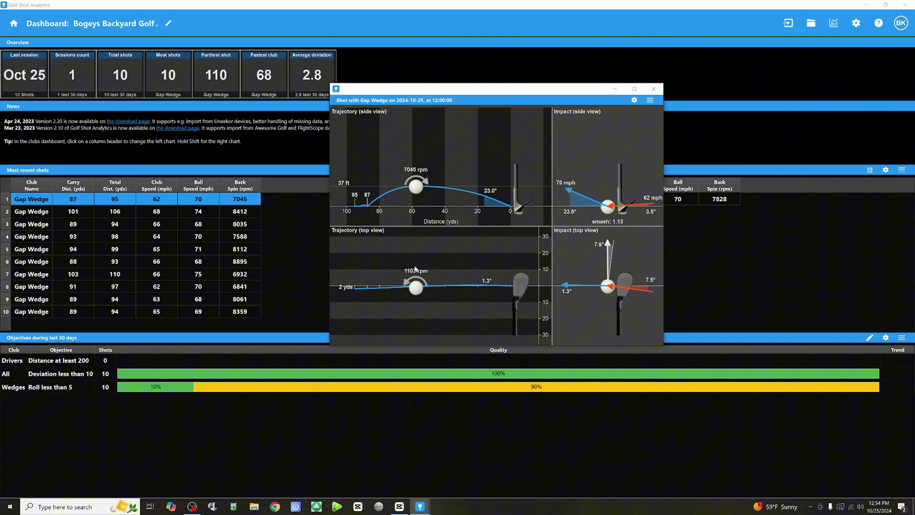
left_click_drag(477, 89, 553, 182)
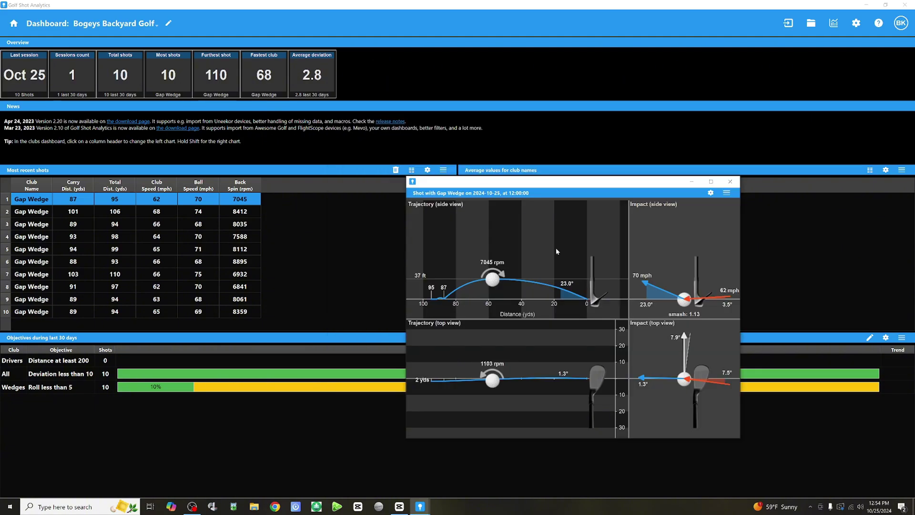
Set the first shot's video to G430 Gap Wedge-1.mp4 with Show video enabled
right_click(213, 198)
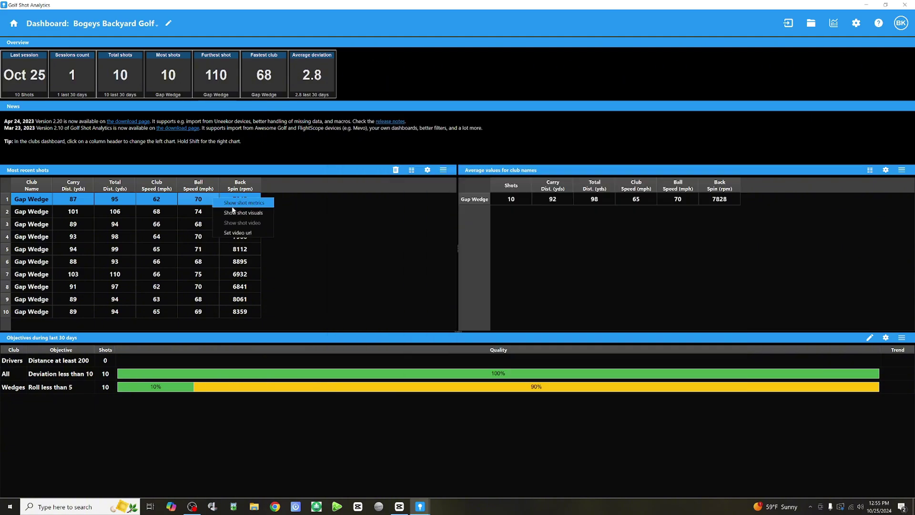
left_click(261, 237)
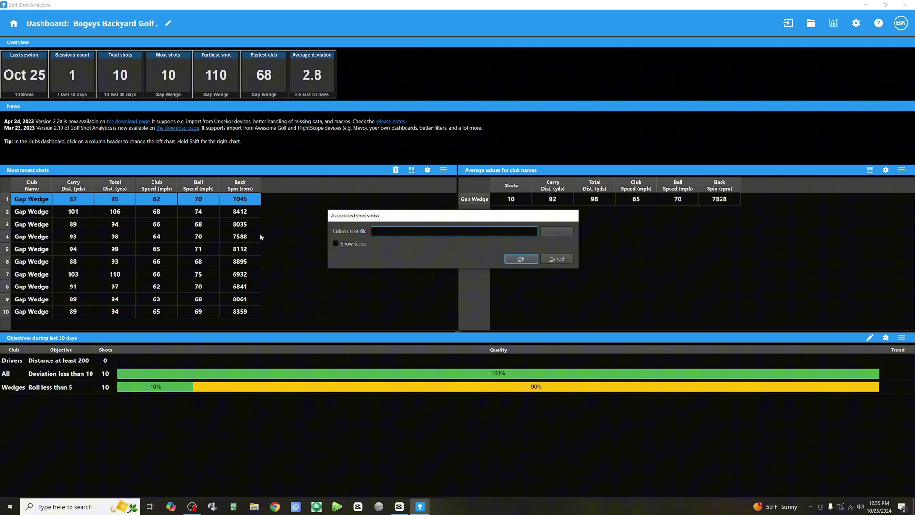
left_click(335, 243)
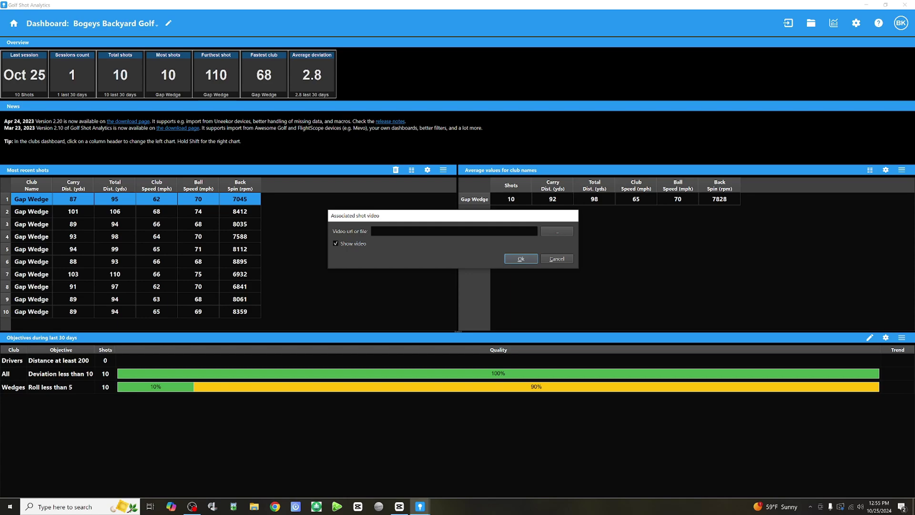
key("Tab")
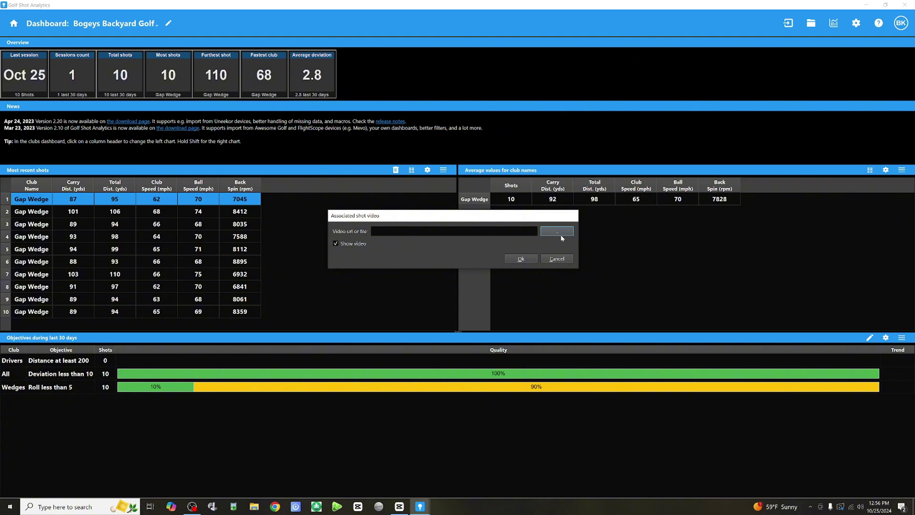
left_click(560, 234)
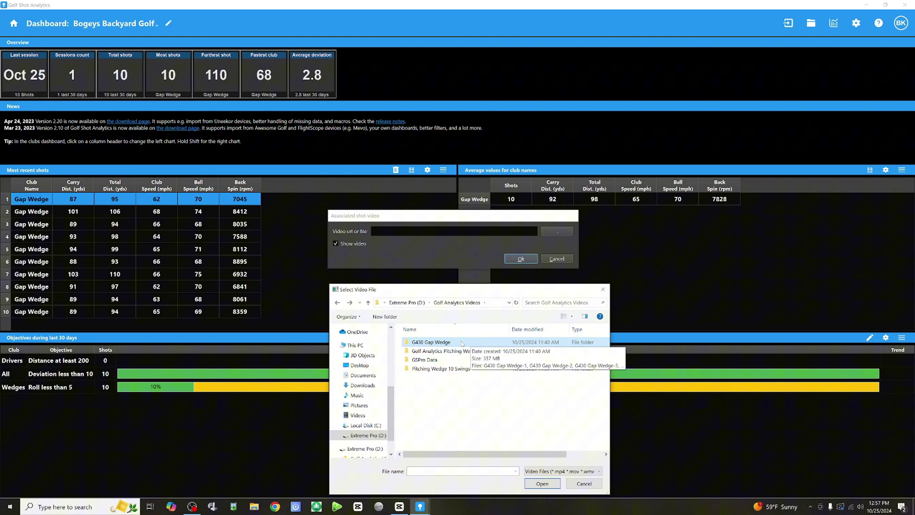
double_click(462, 344)
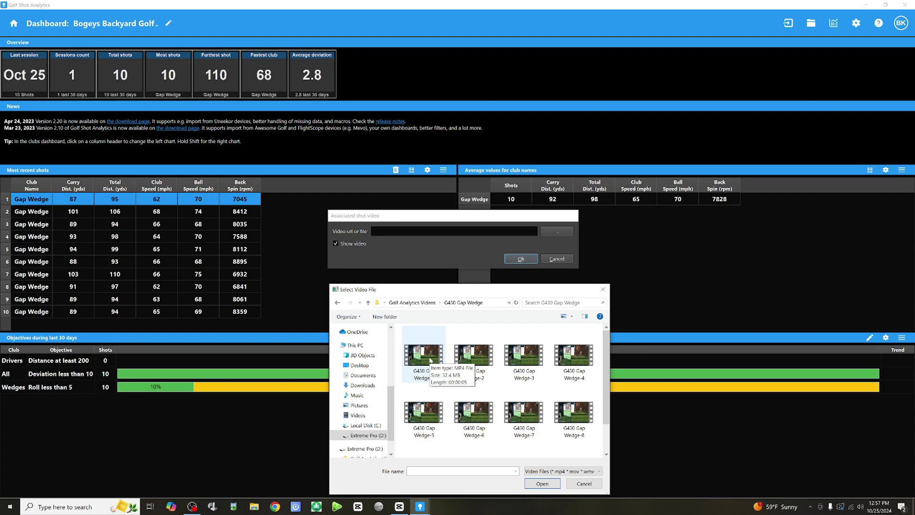
double_click(429, 353)
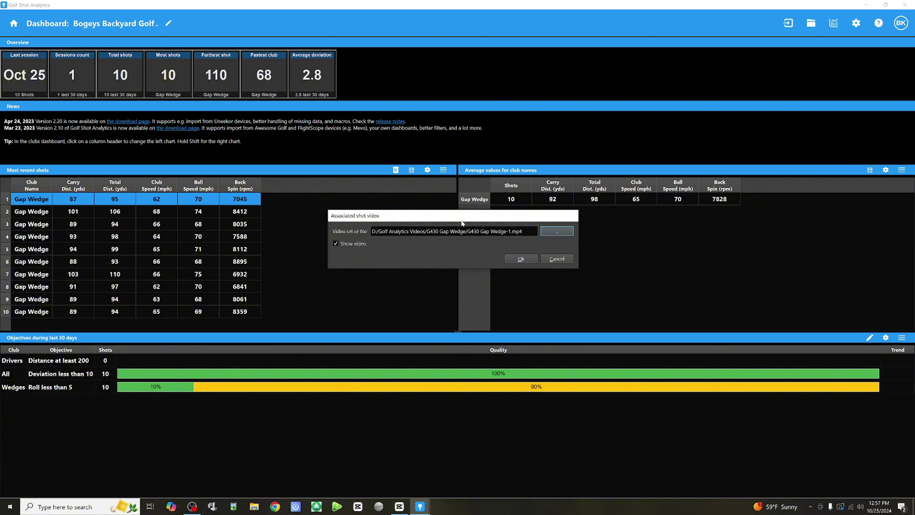
Confirm the video link and watch the swing in an enlarged player, then close it
left_click(520, 259)
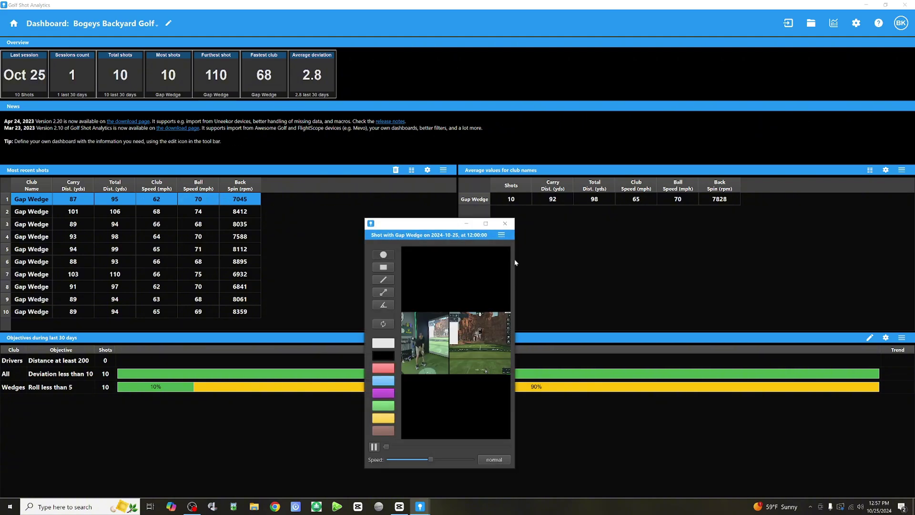
left_click_drag(515, 259, 707, 259)
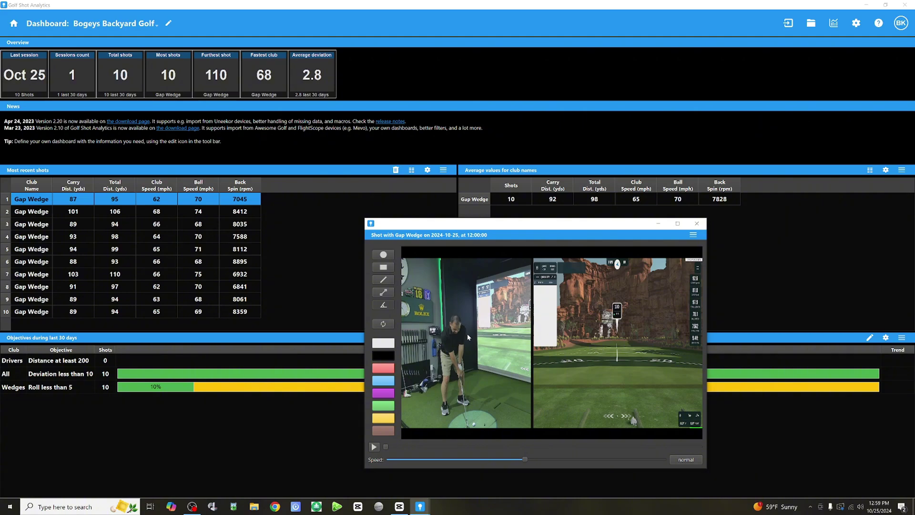
key("Escape")
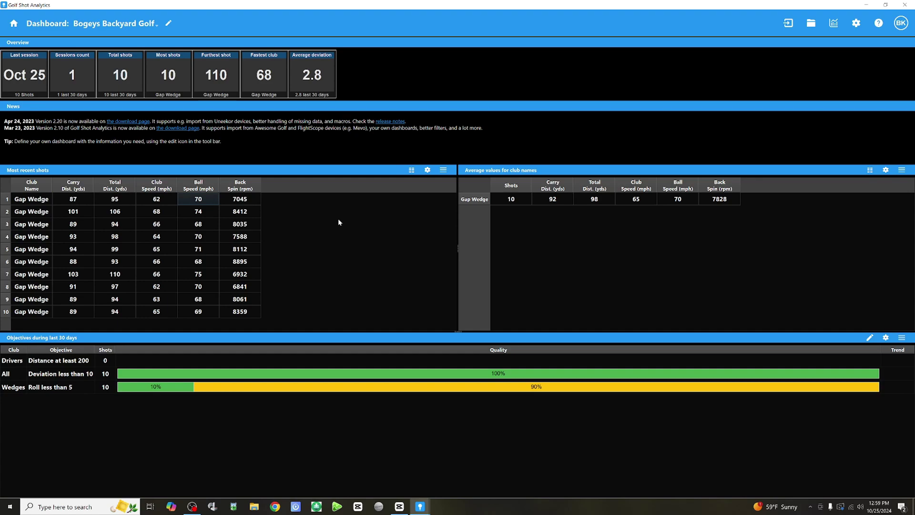
Replay the first shot's video at a slower playback speed, then close the player
left_click(247, 199)
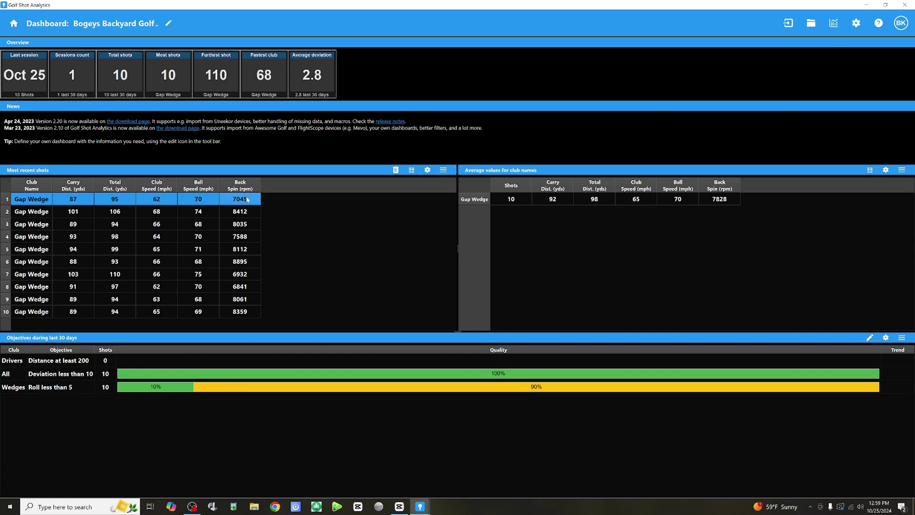
right_click(147, 197)
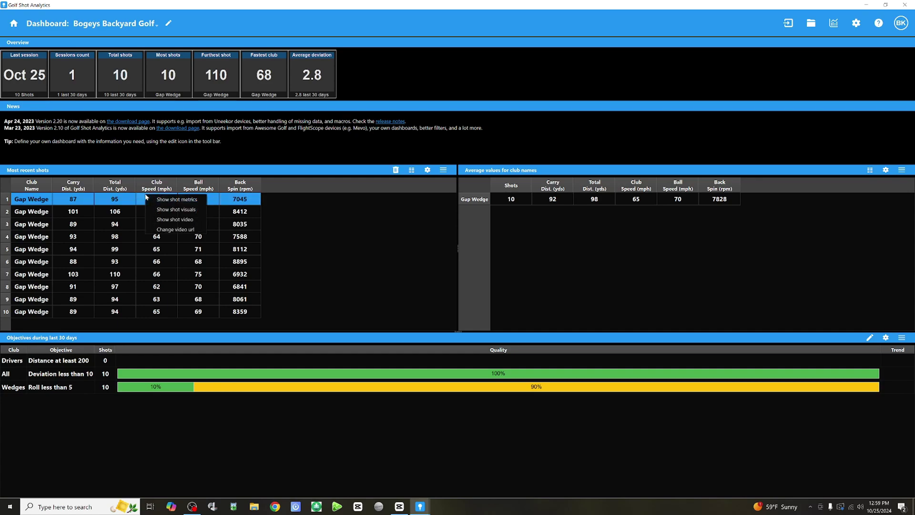
left_click(168, 220)
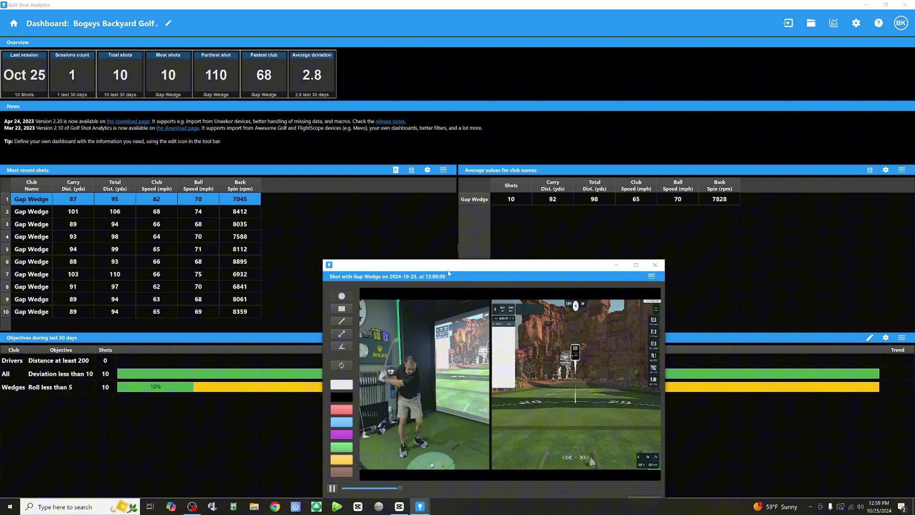
left_click_drag(458, 269, 483, 206)
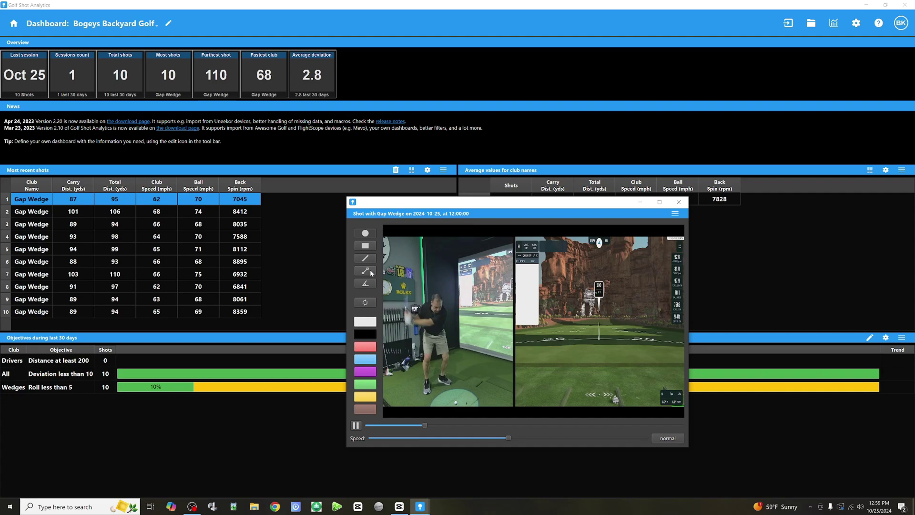
left_click_drag(508, 438, 495, 438)
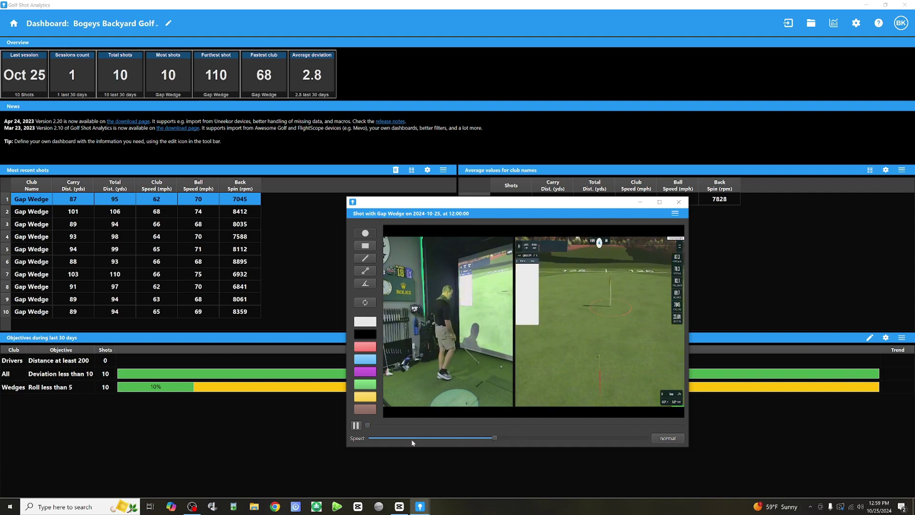
key("Escape")
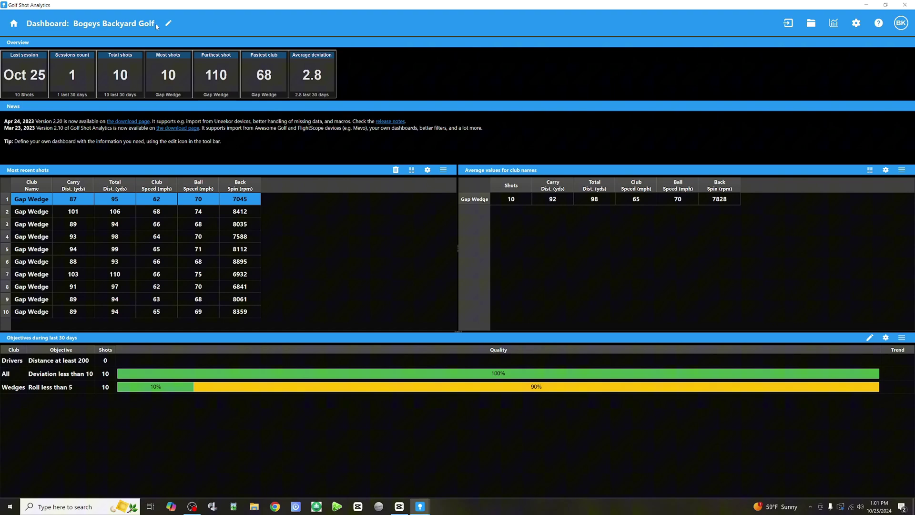
Switch to the Sessions dashboard and select the 106, 99 and 110-yard shots in the dispersion plot
left_click(156, 24)
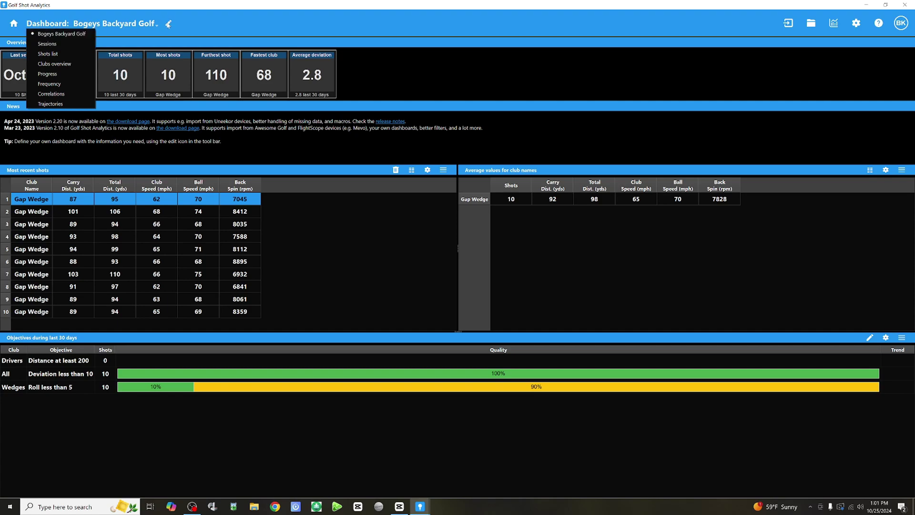
left_click(60, 44)
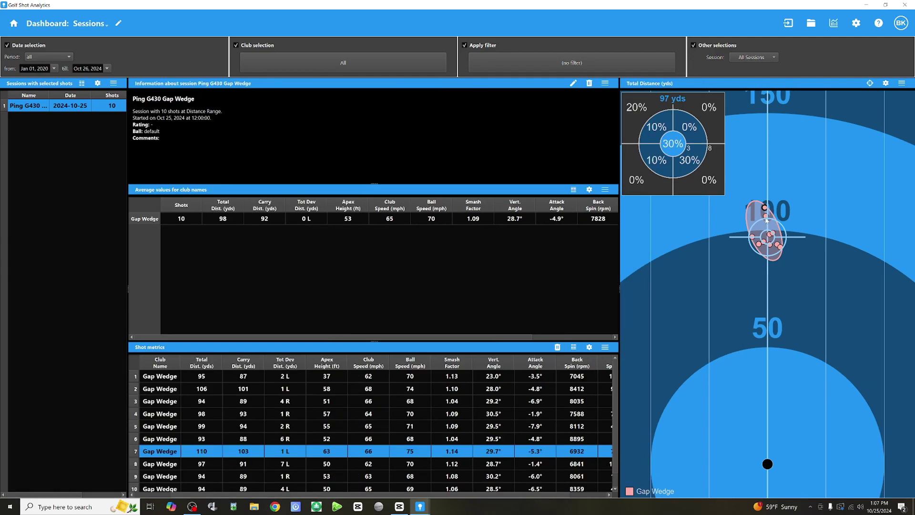
left_click(766, 218)
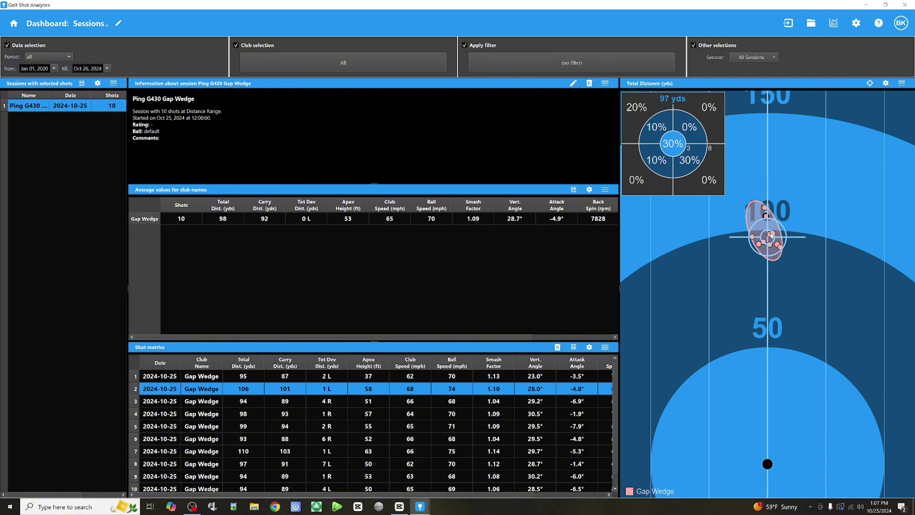
left_click(772, 234)
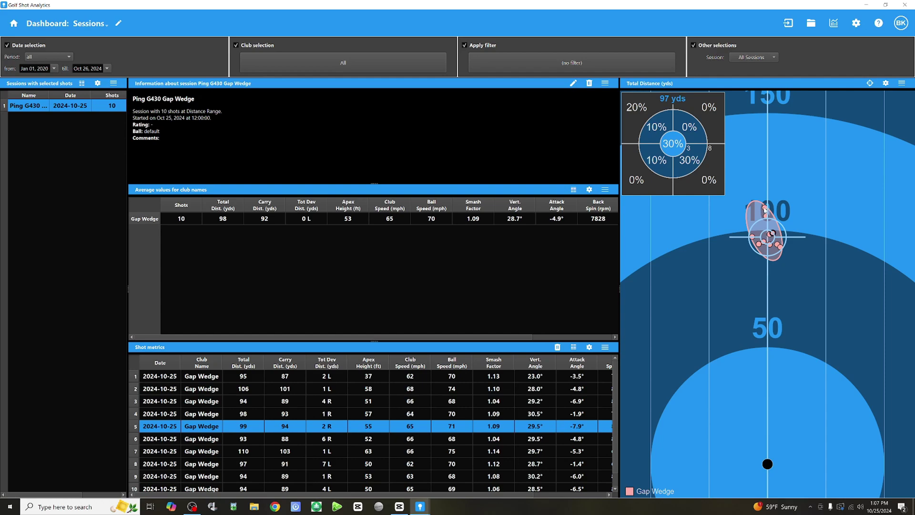
left_click(765, 210)
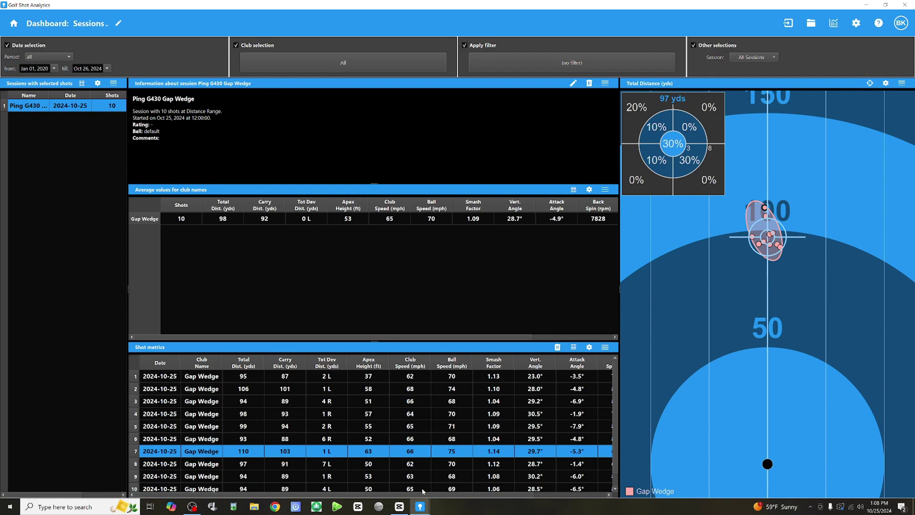
Scroll the Shot metrics table across to review all 10 shots, then bring up the dashboard dropdown
scroll(429, 496, "right", 1)
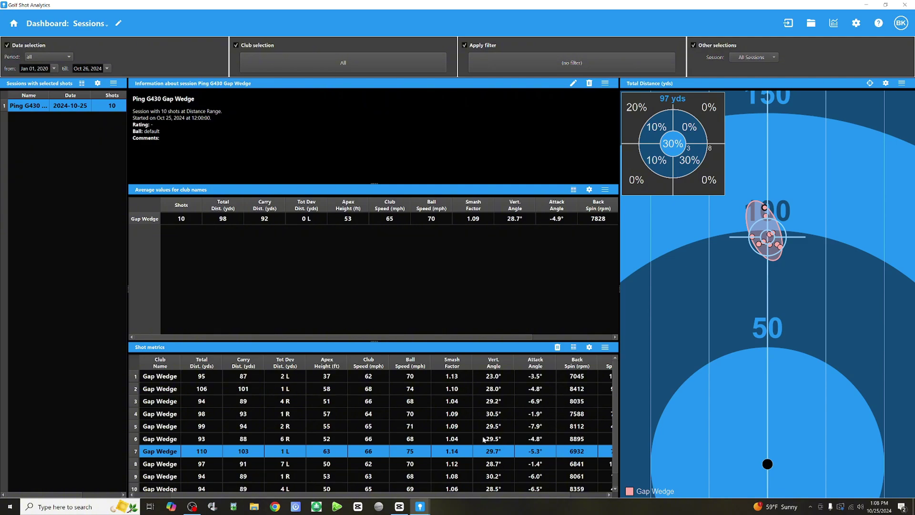
left_click_drag(443, 496, 465, 496)
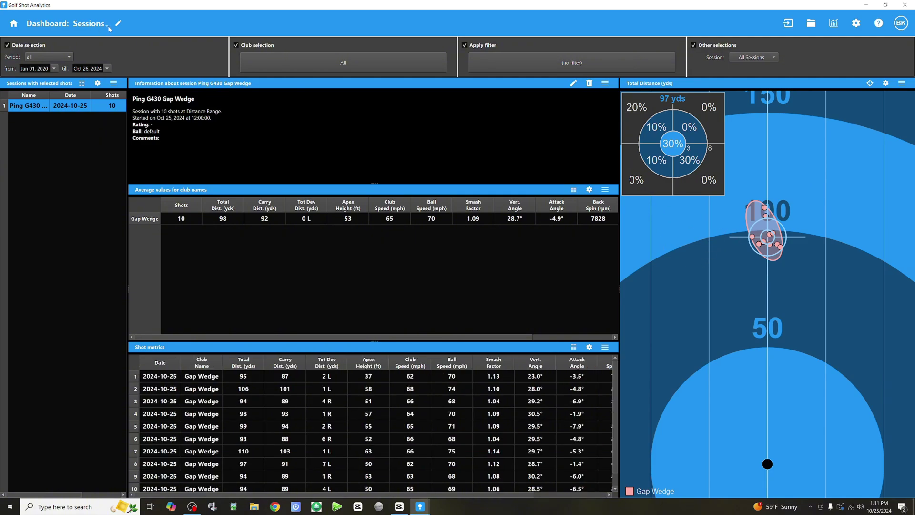
left_click(106, 27)
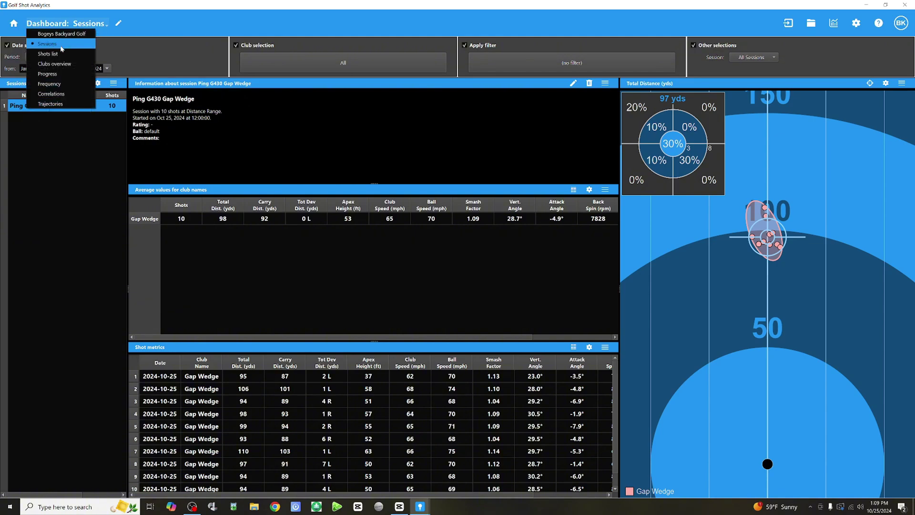
Switch to the Shots list dashboard and view the first and second shots' metrics and trajectories
left_click(56, 54)
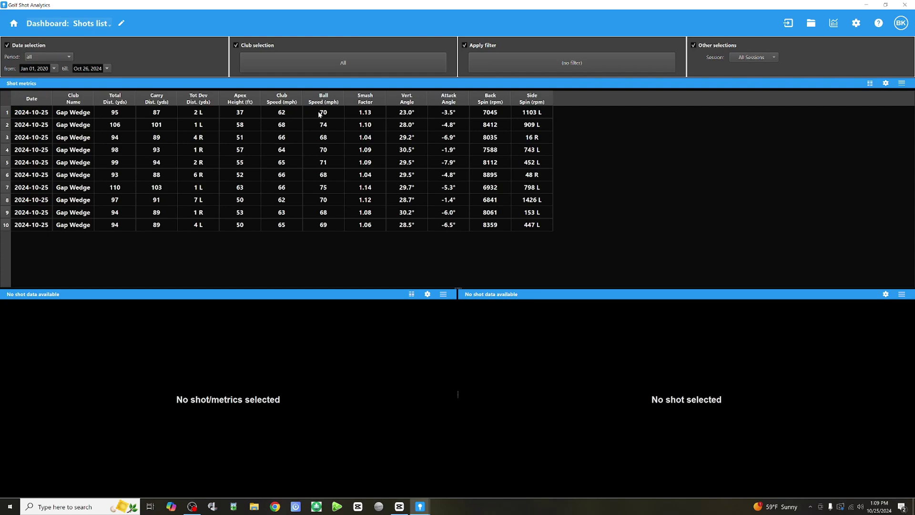
left_click(286, 116)
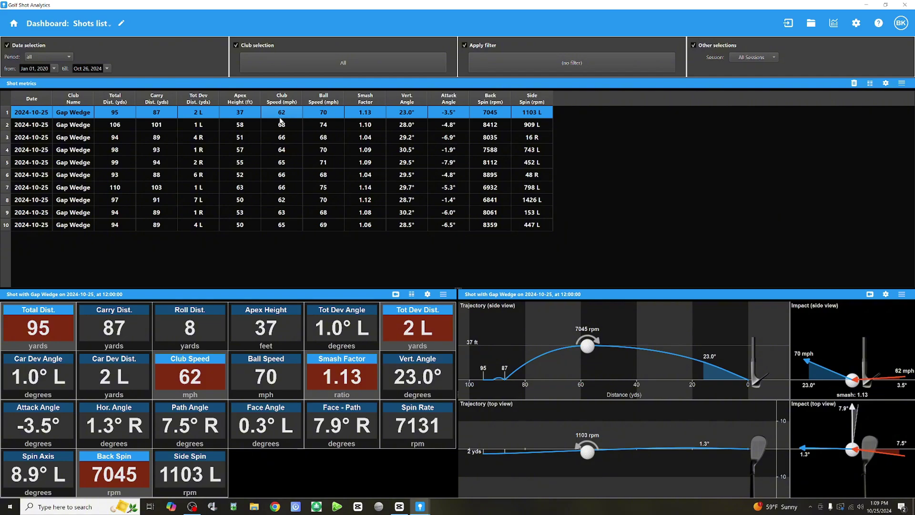
left_click(269, 127)
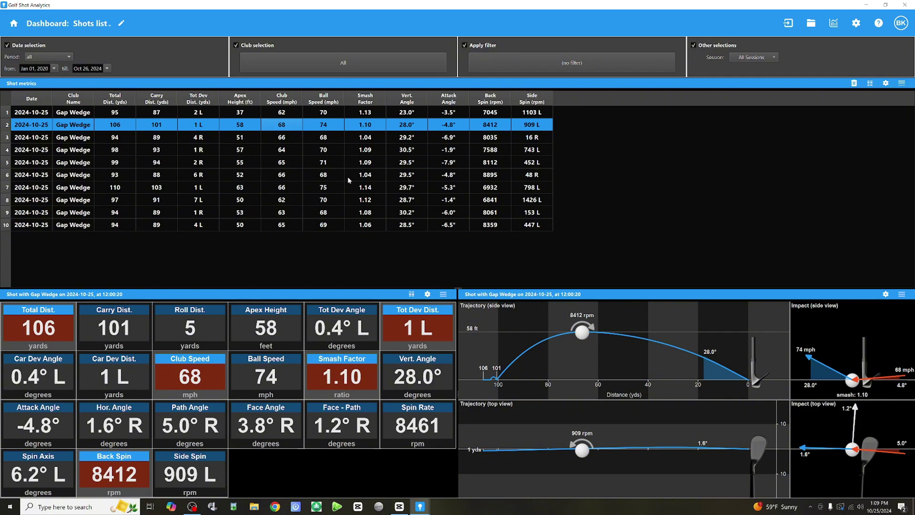
left_click(91, 23)
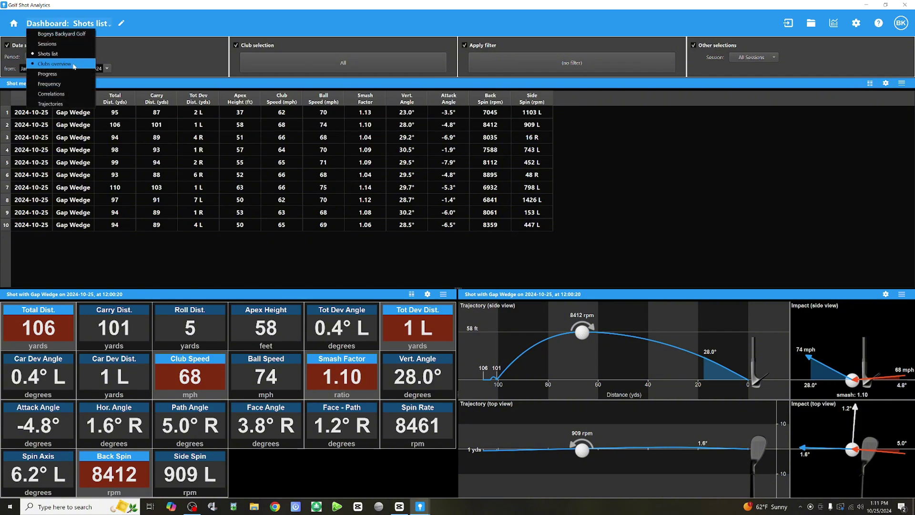
Select the Gap Wedge row on the Clubs overview, then move to the Progress dashboard
left_click(75, 63)
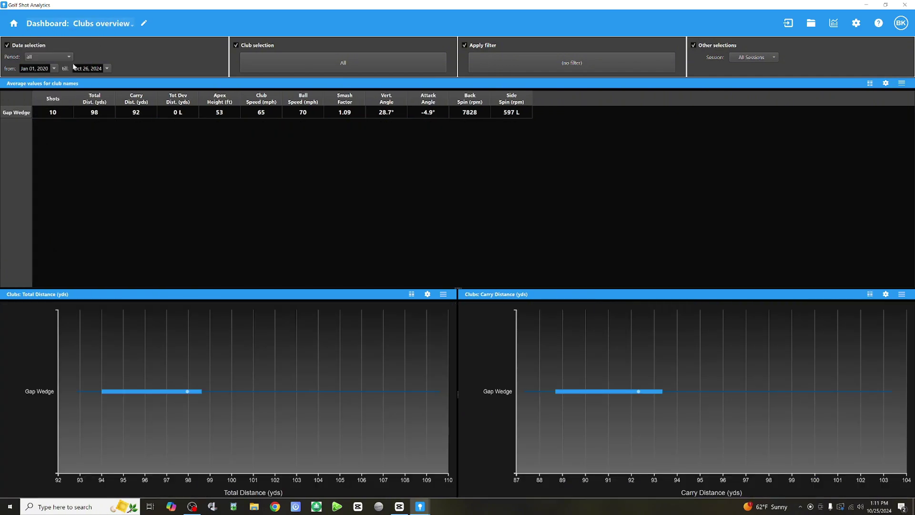
left_click(21, 115)
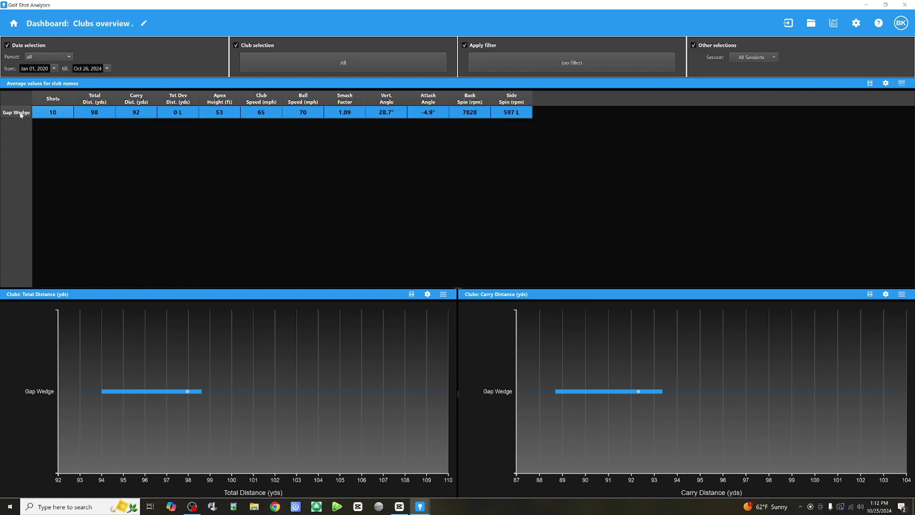
left_click(102, 24)
left_click(72, 75)
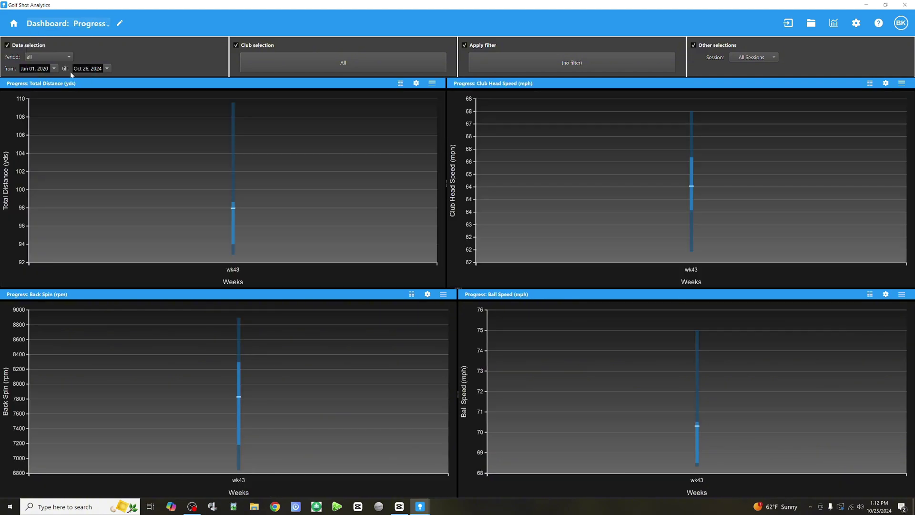
Set the period to today, then last 7 days, and show the Frequency dashboard
left_click(71, 57)
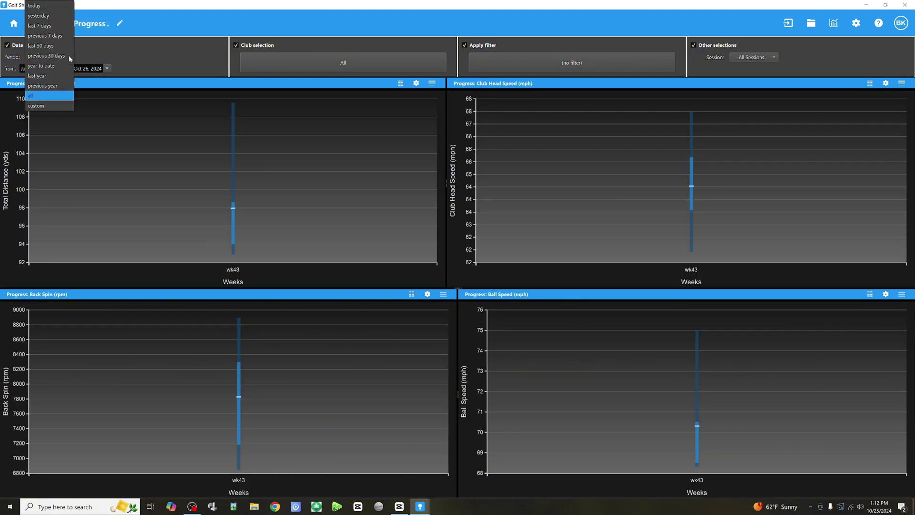
left_click(58, 9)
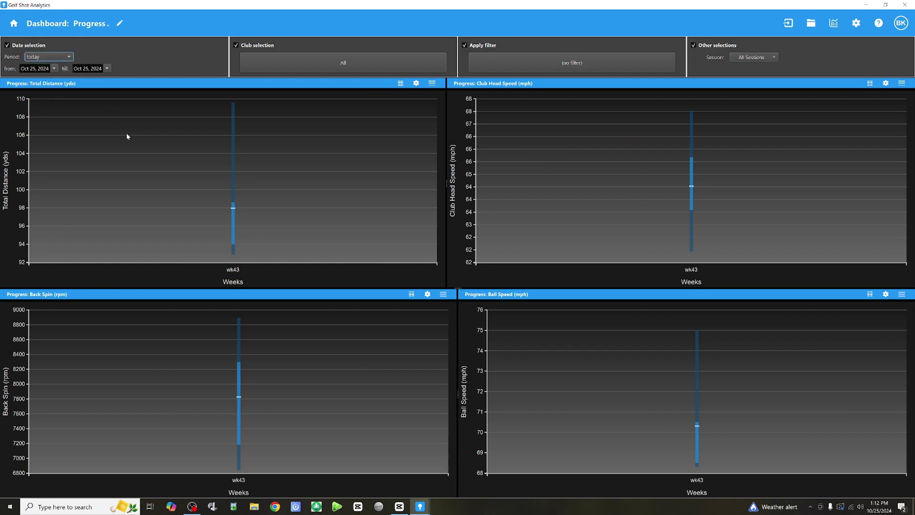
left_click(69, 58)
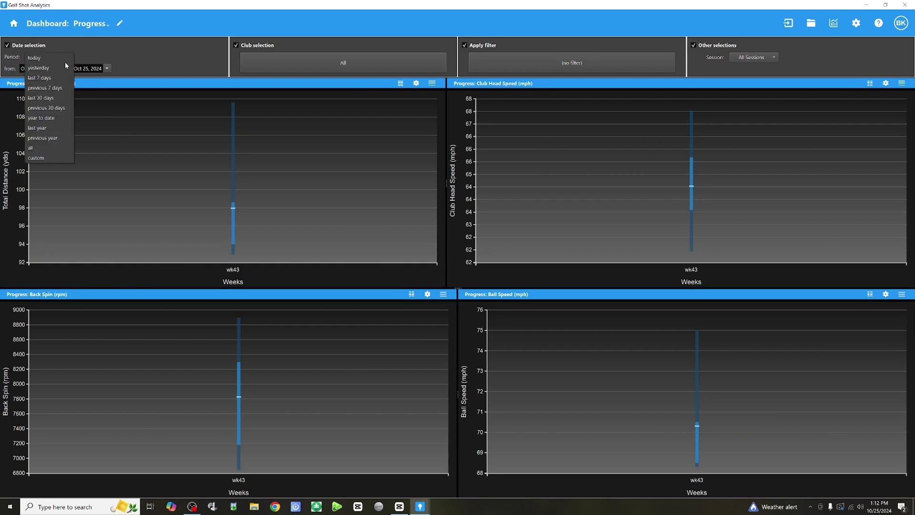
left_click(62, 79)
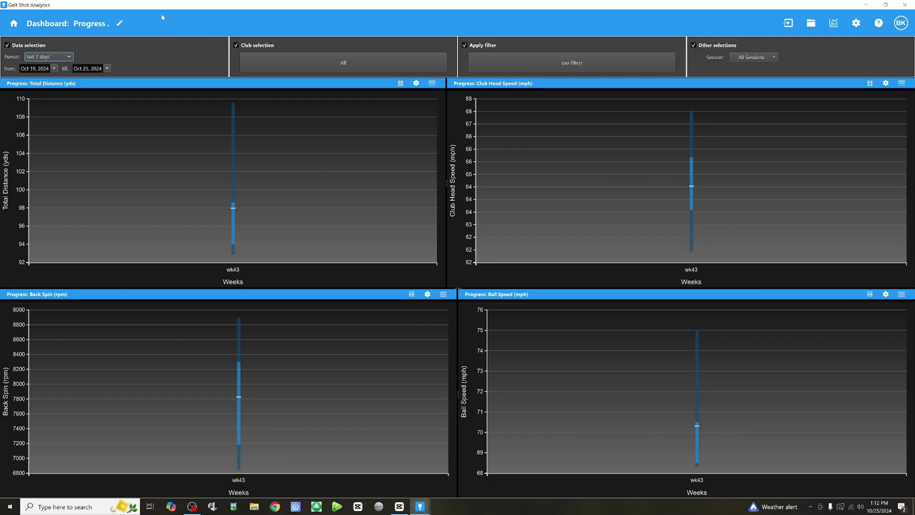
left_click(90, 23)
left_click(70, 84)
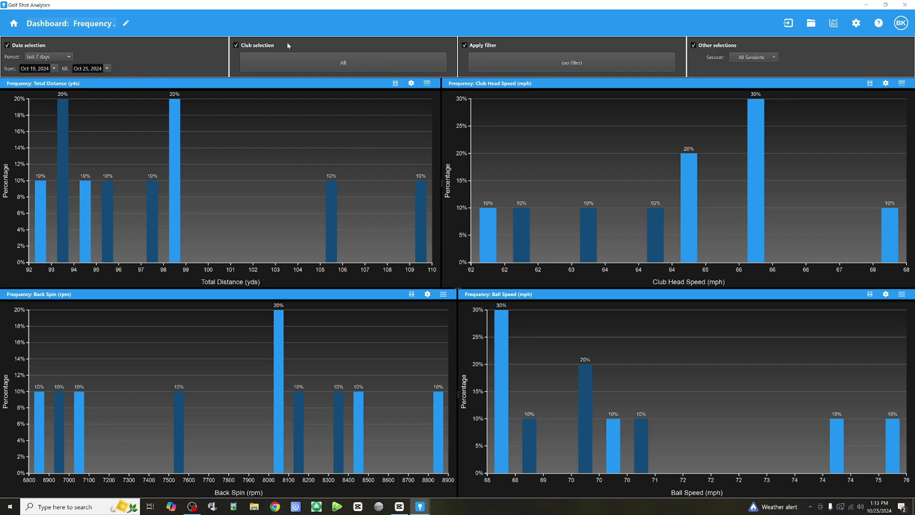
Apply the Drivers club set to the Frequency histograms
left_click(297, 63)
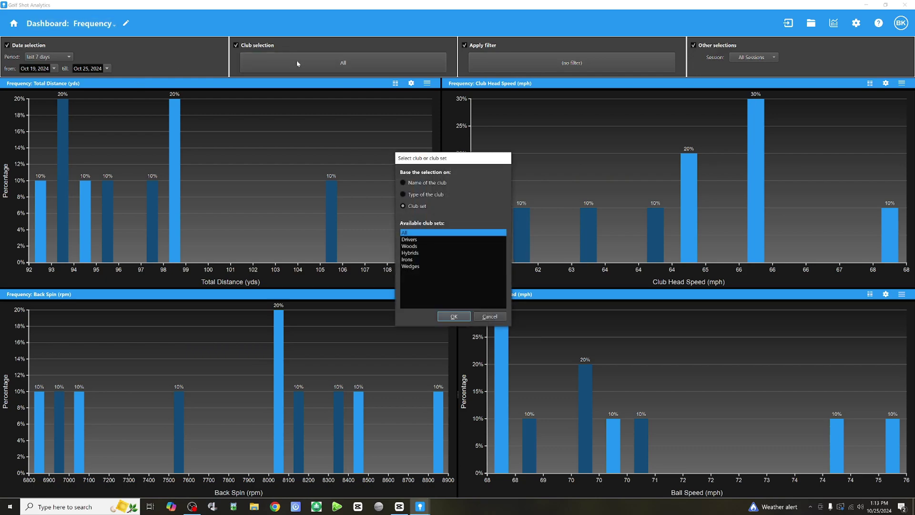
left_click(406, 240)
left_click(443, 317)
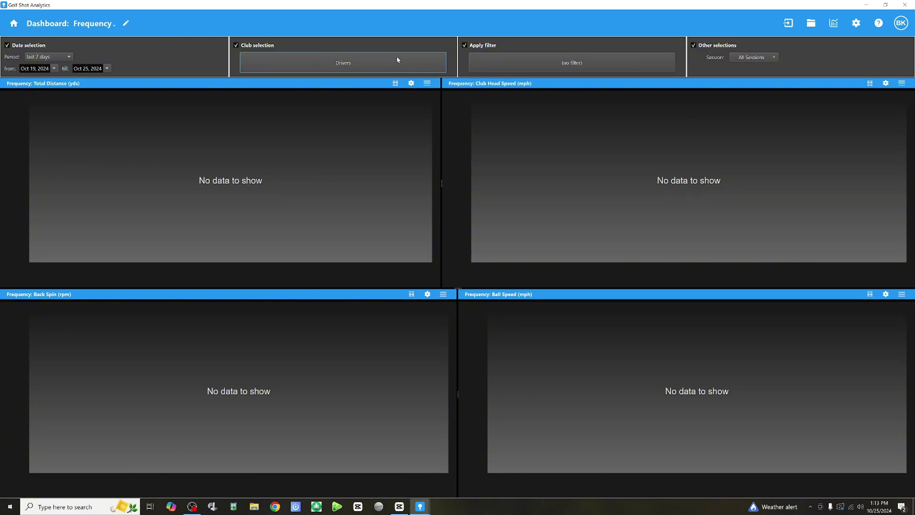
Switch the histograms to the Wedges club set and review the resulting percentages
left_click(382, 60)
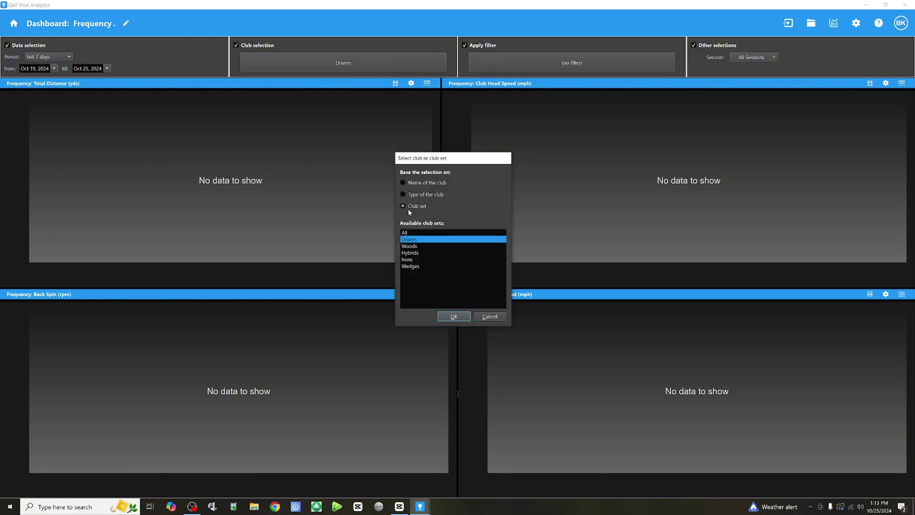
left_click(409, 268)
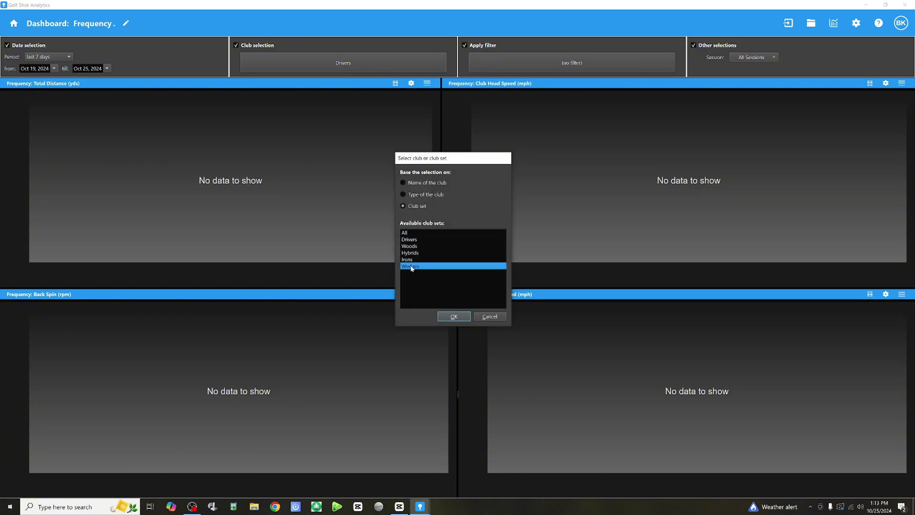
left_click(446, 317)
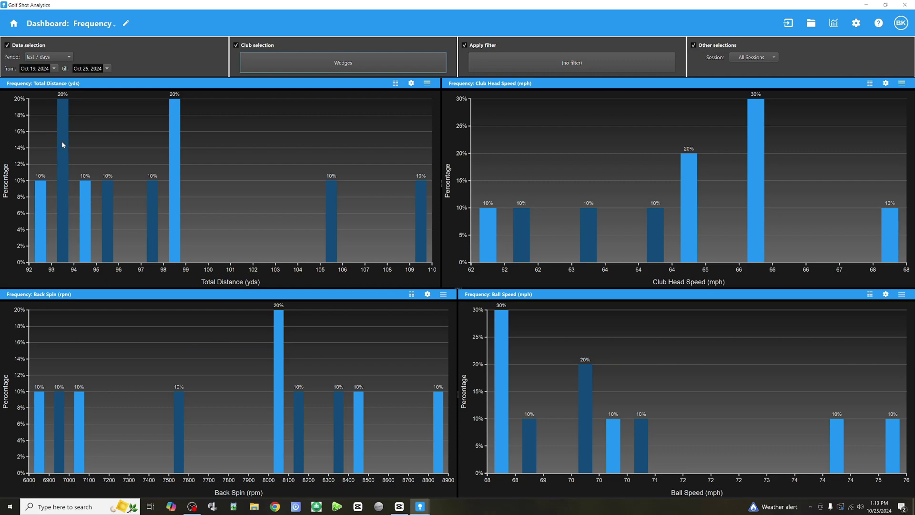
mouse_move(62, 144)
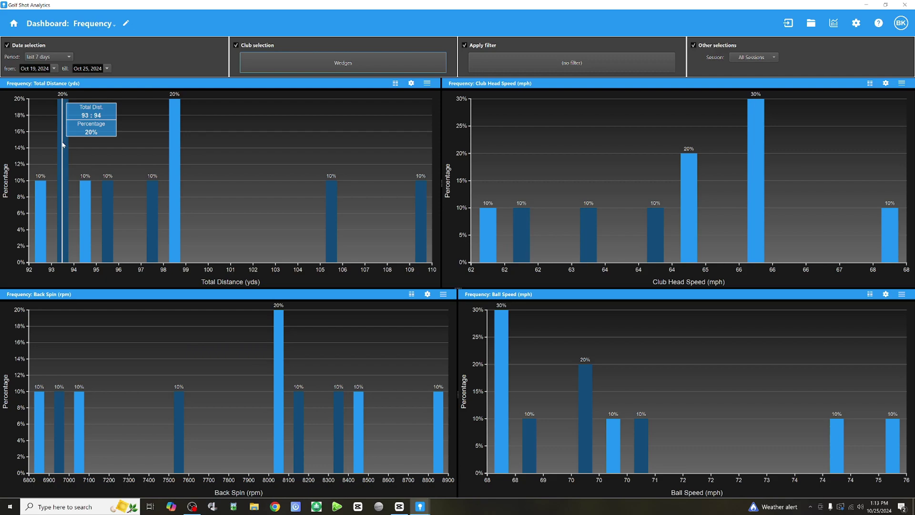
mouse_move(174, 134)
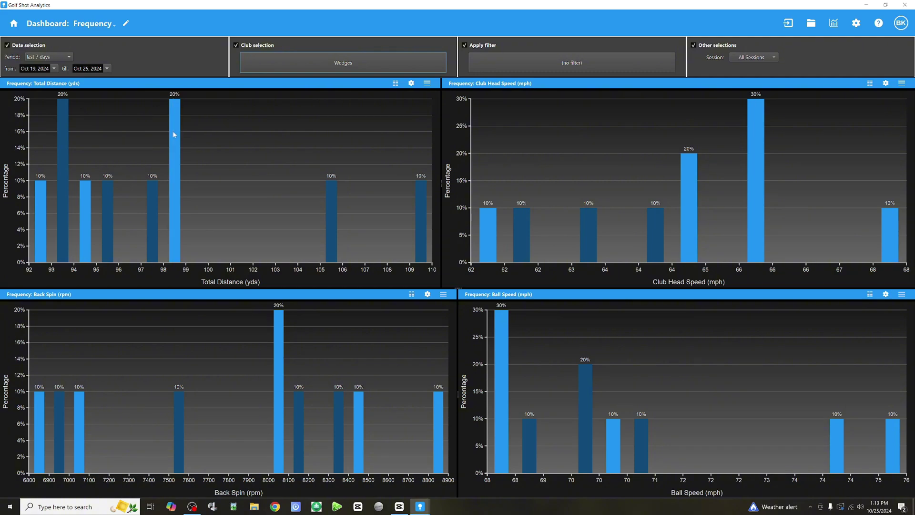
mouse_move(42, 211)
mouse_move(757, 216)
On Correlations, plot deviation vs club speed, carry vs apex, deviation vs attack angle; then show Trajectories
mouse_move(753, 158)
mouse_move(892, 429)
mouse_move(40, 408)
mouse_move(279, 381)
left_click(113, 27)
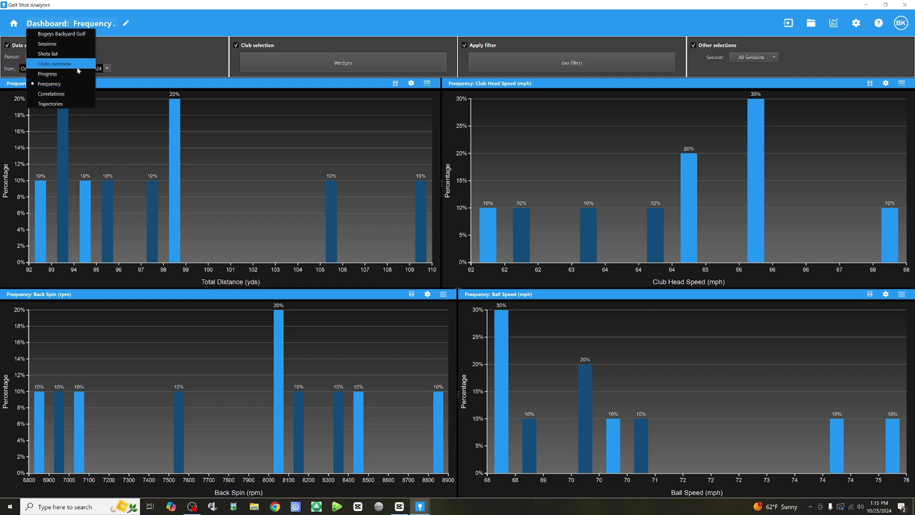
left_click(62, 94)
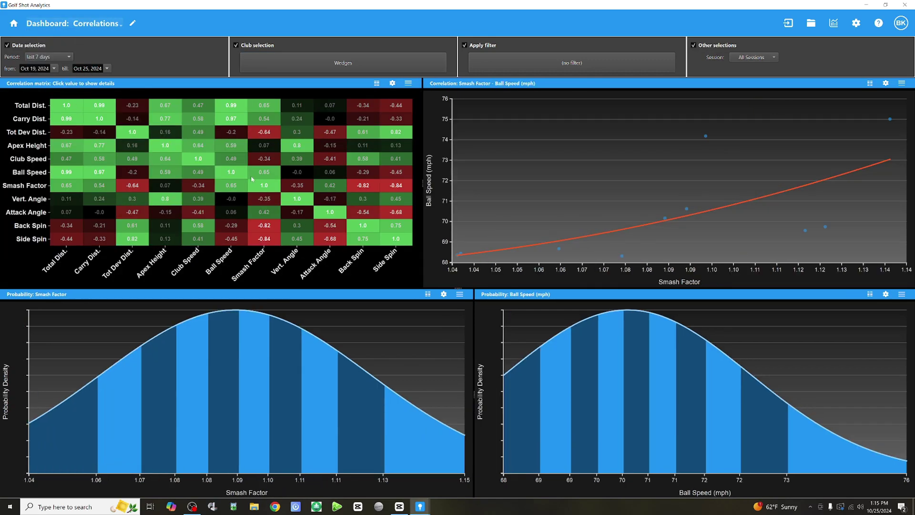
left_click(195, 133)
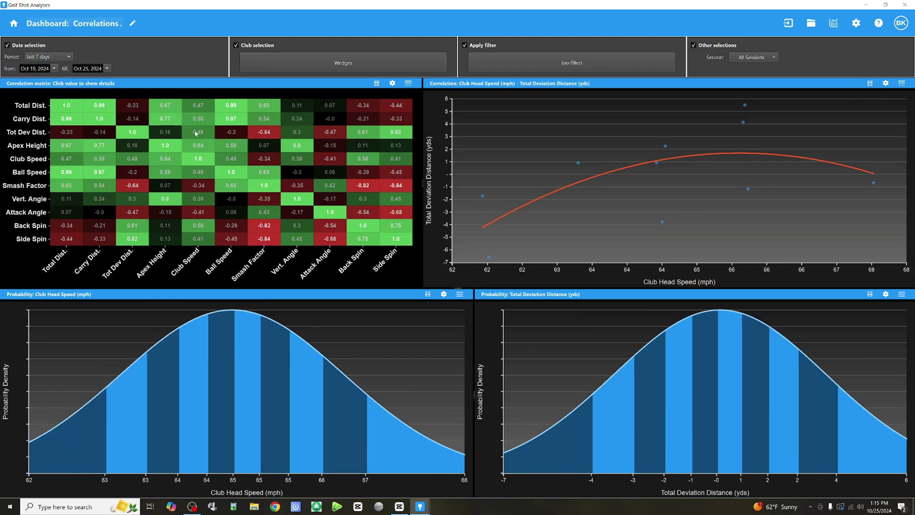
left_click(98, 144)
left_click(329, 132)
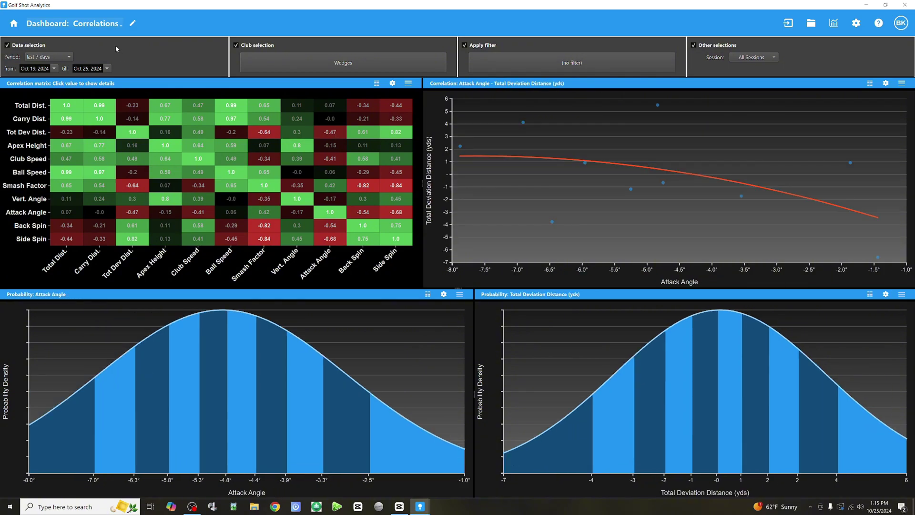
left_click(119, 27)
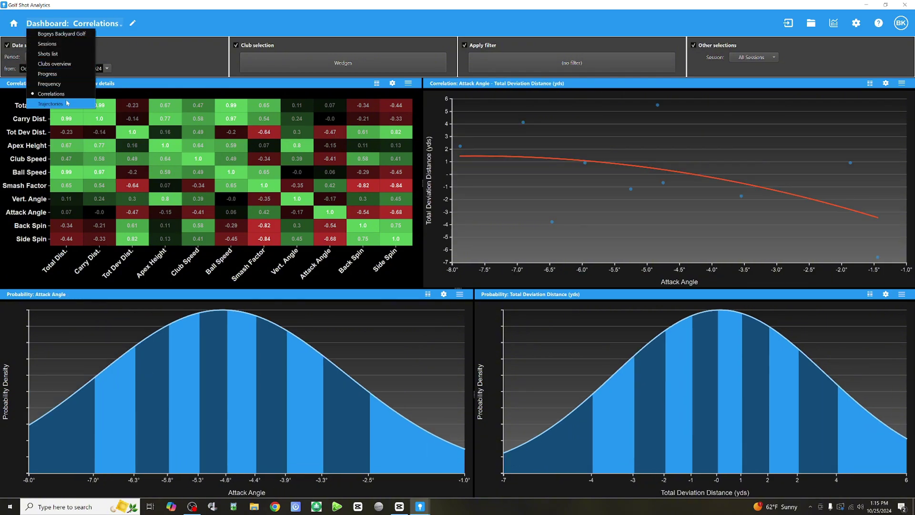
left_click(50, 104)
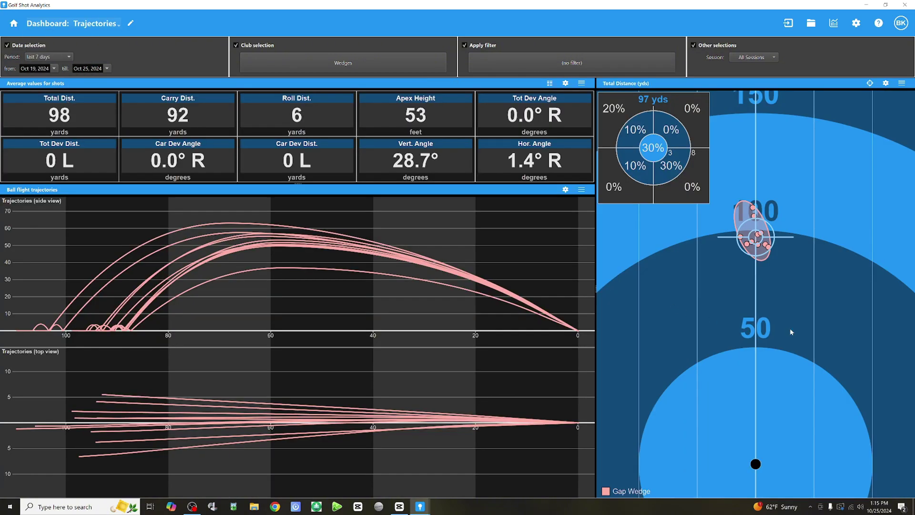